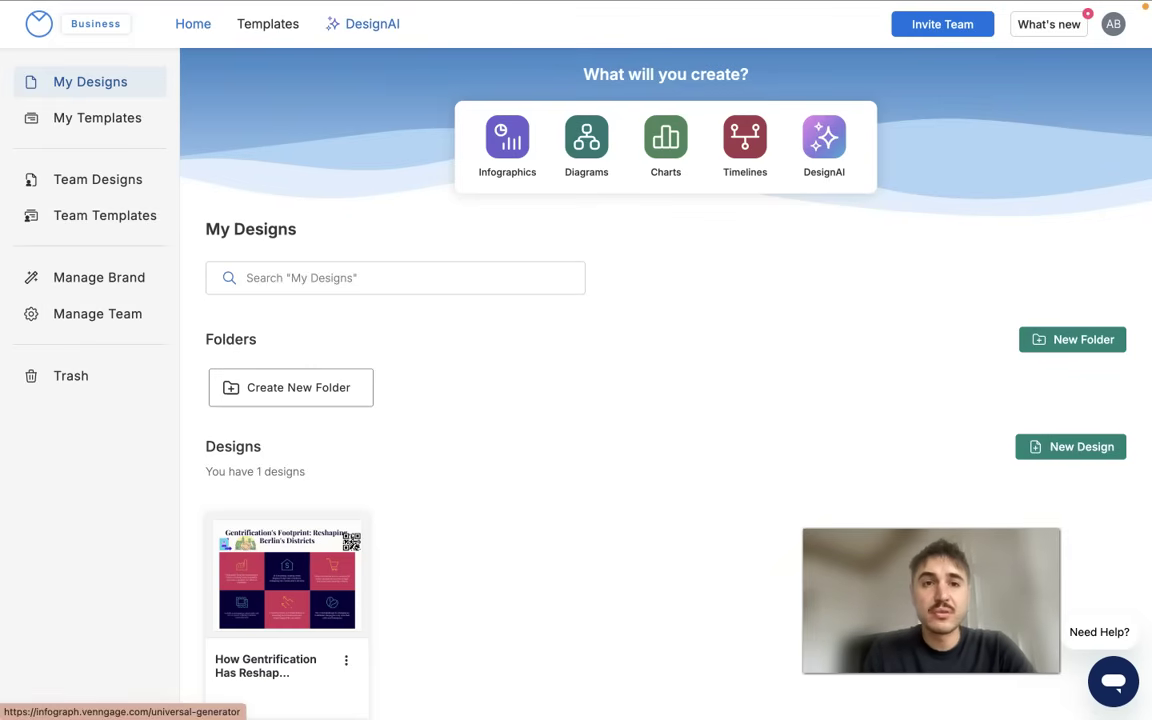
- Generate an infographic with DesignAI from the prompt "how gentrification influenced Berlin"
left_click(362, 24)
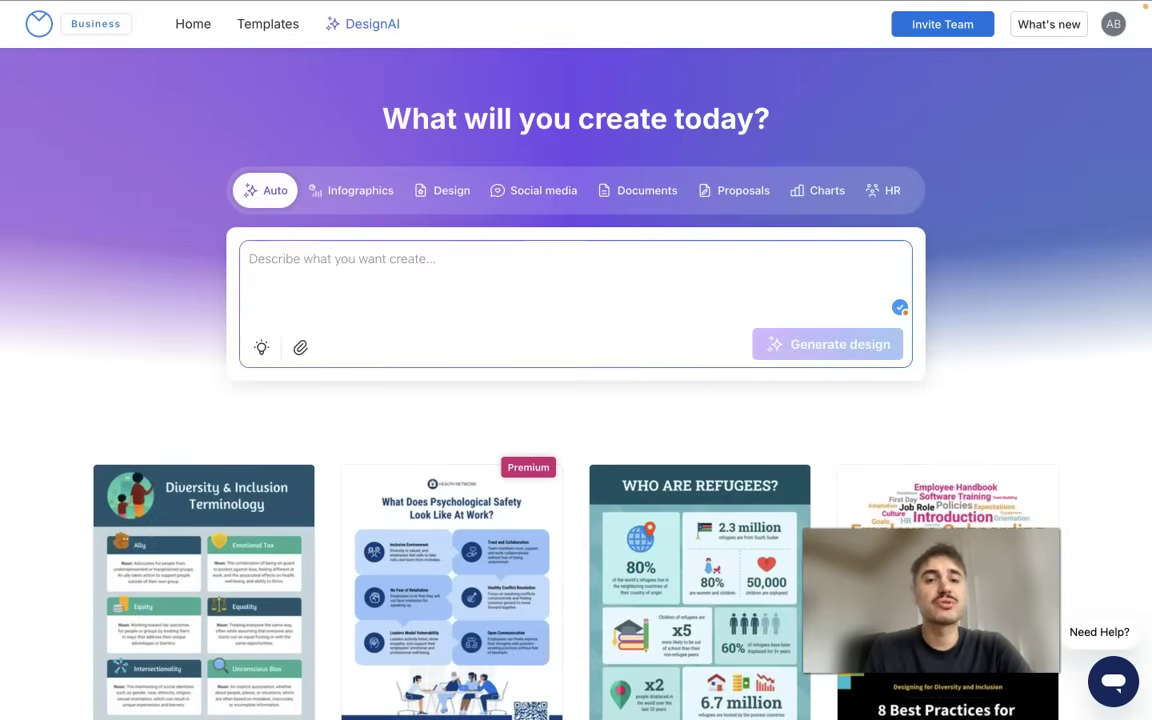
left_click(352, 190)
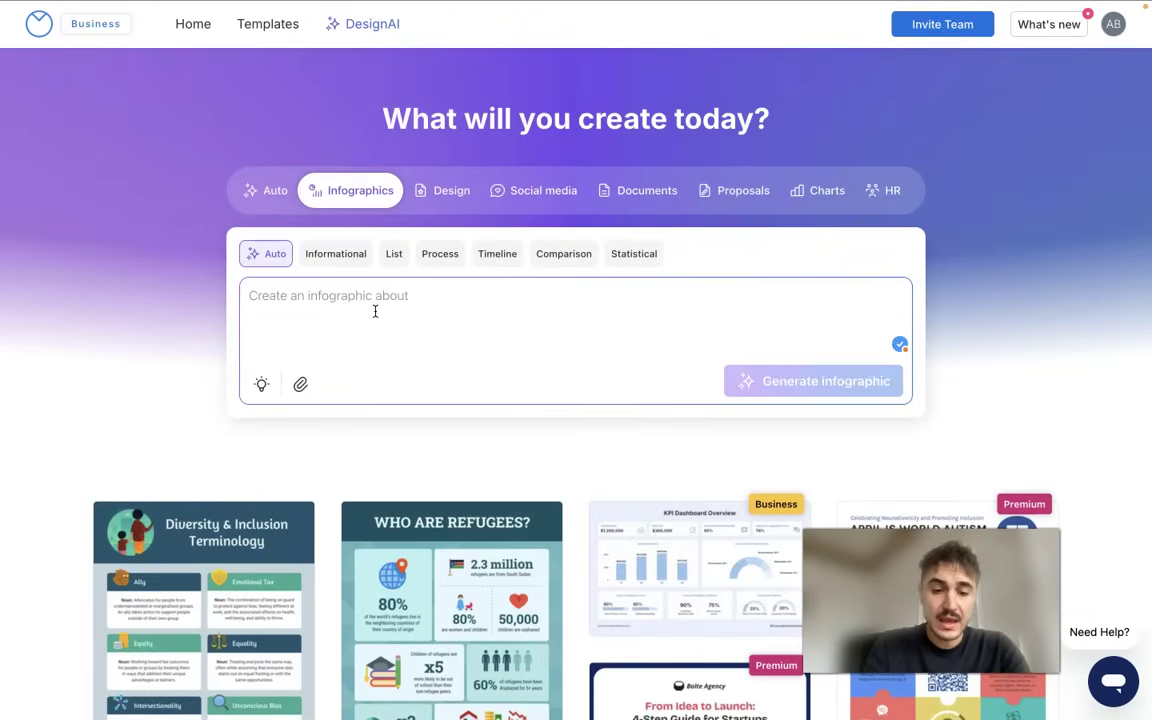
type("how")
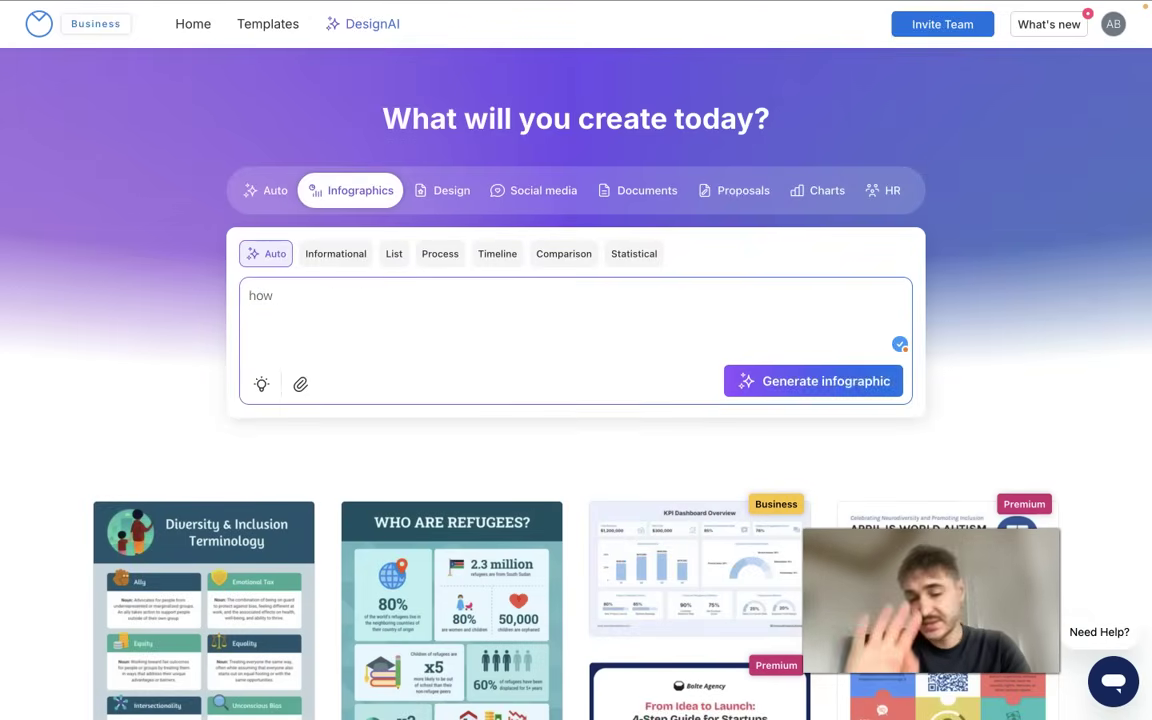
type(" gentr")
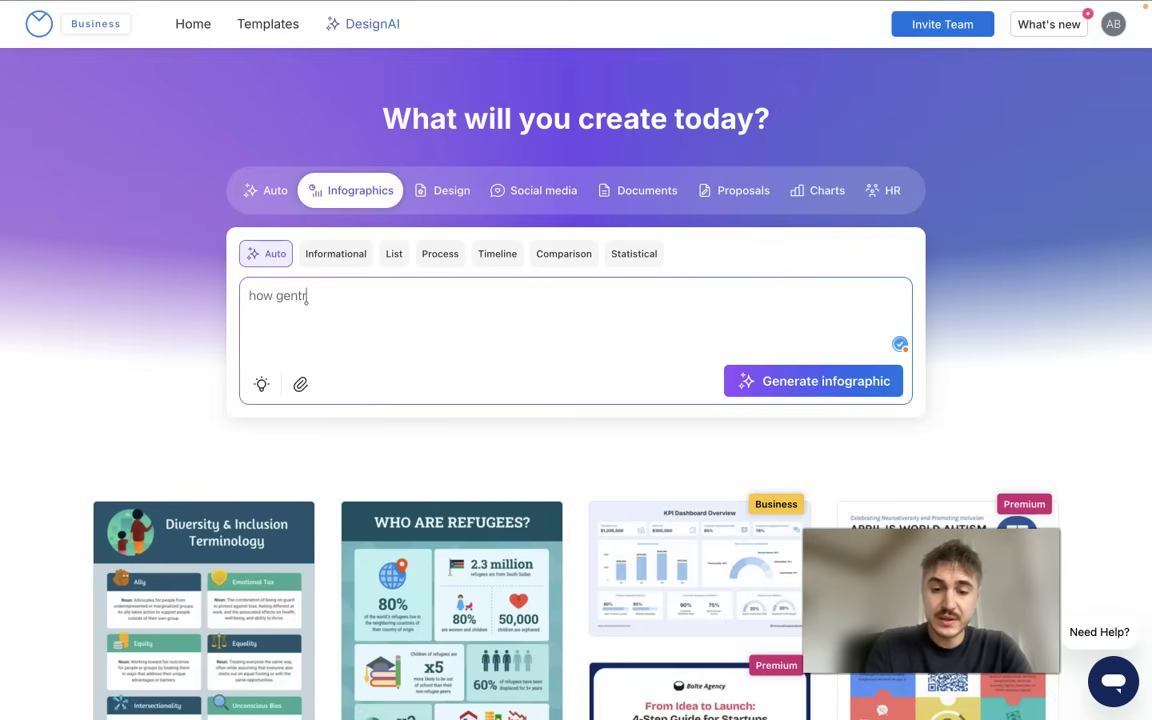
type("ification ")
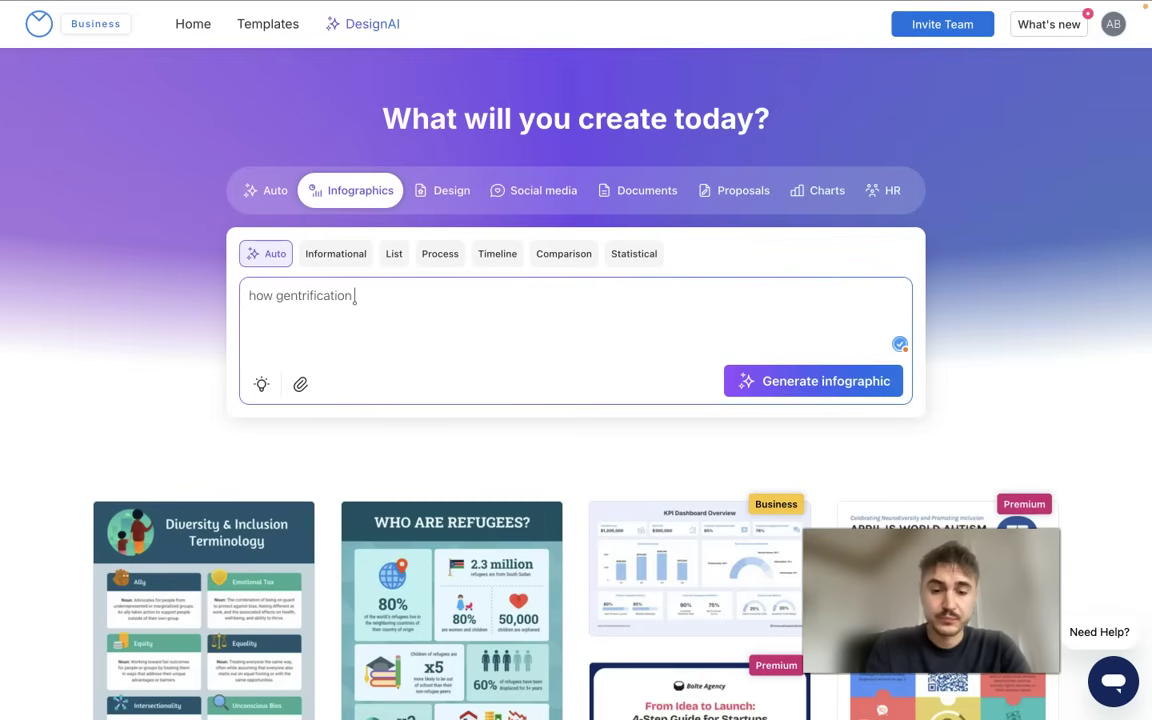
type("influenced Berlin")
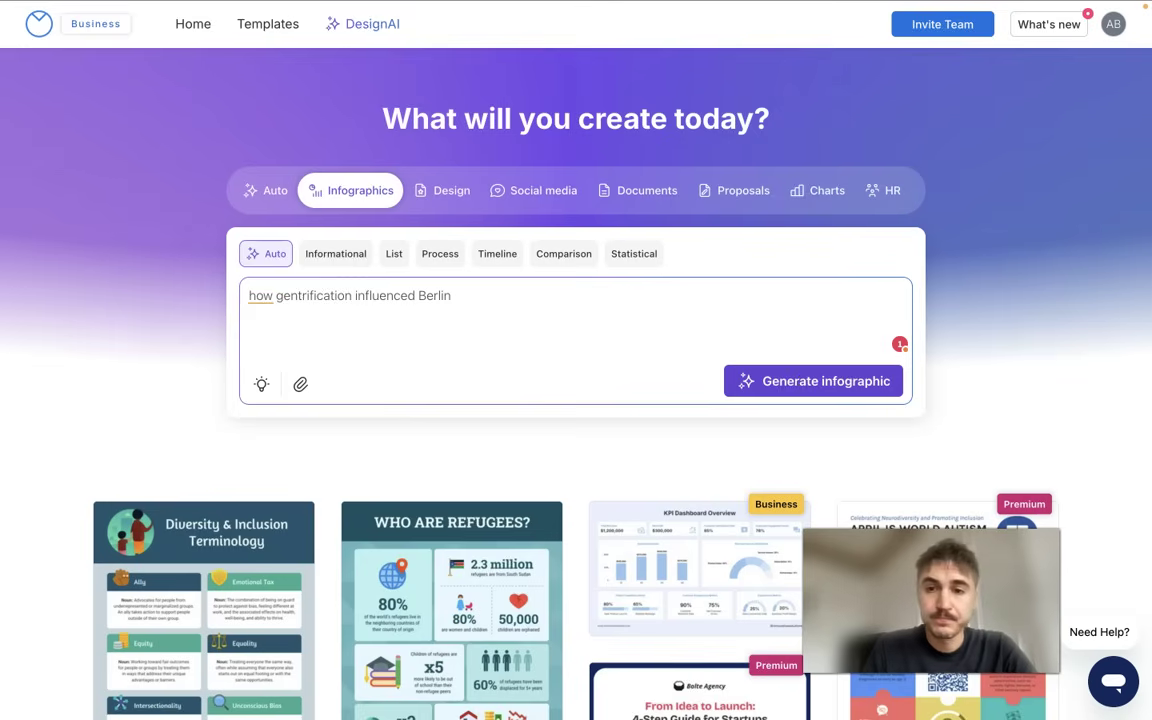
key("Return")
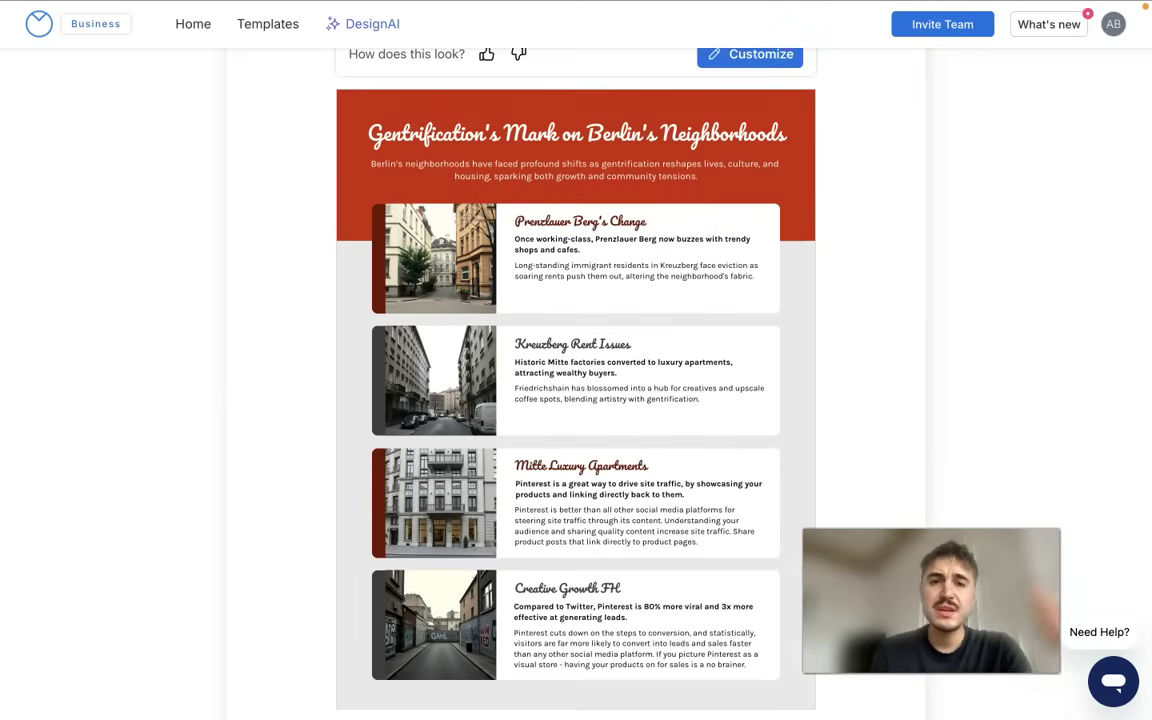
- Open the generated Berlin gentrification infographic for customization
scroll(576, 400, "up", 1)
mouse_move(575, 274)
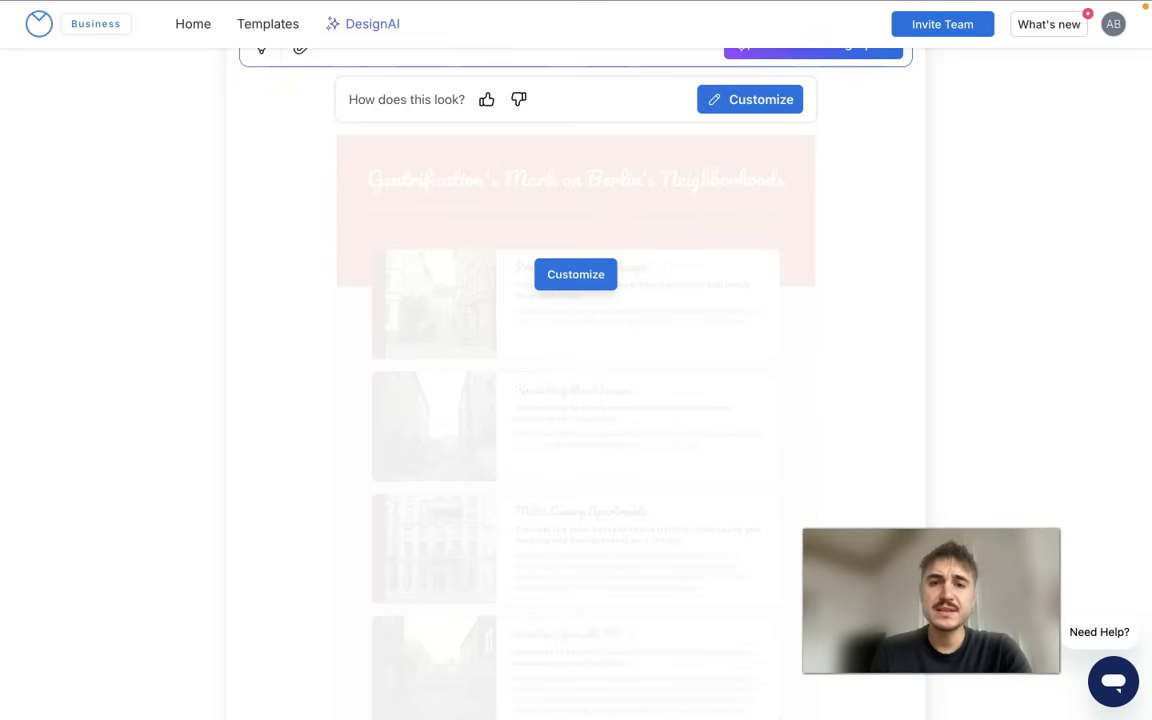
left_click(573, 278)
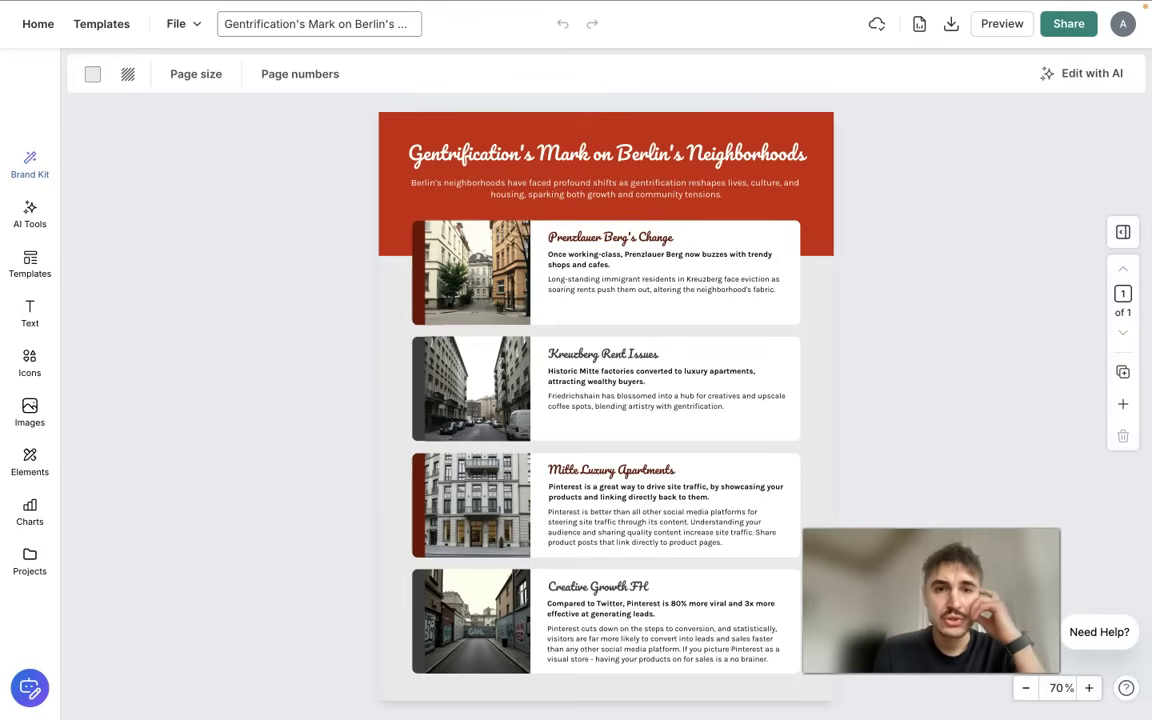
left_click(686, 261)
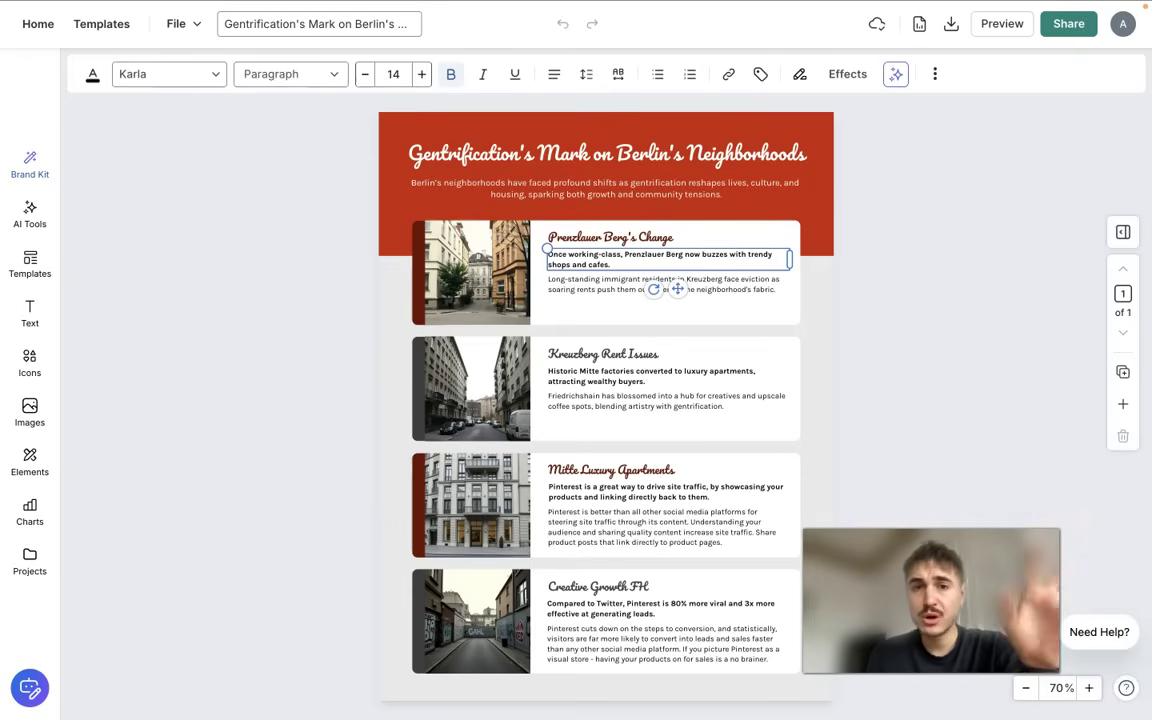
left_click(464, 160)
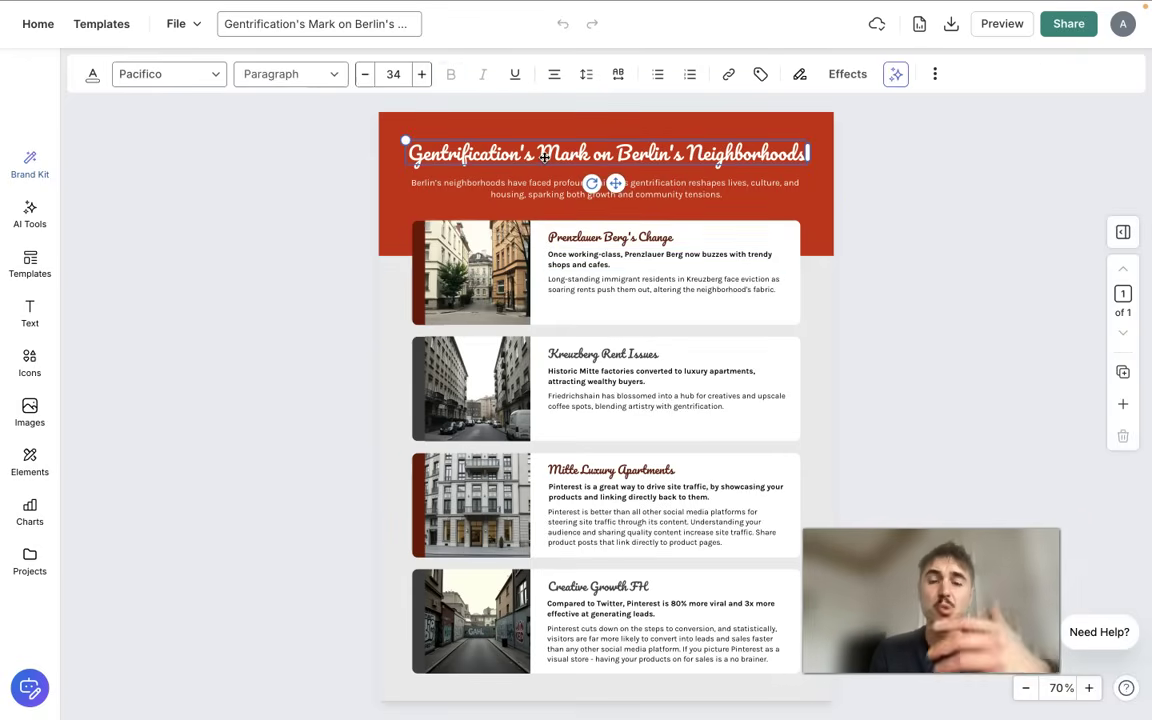
left_click(617, 288)
double_click(617, 288)
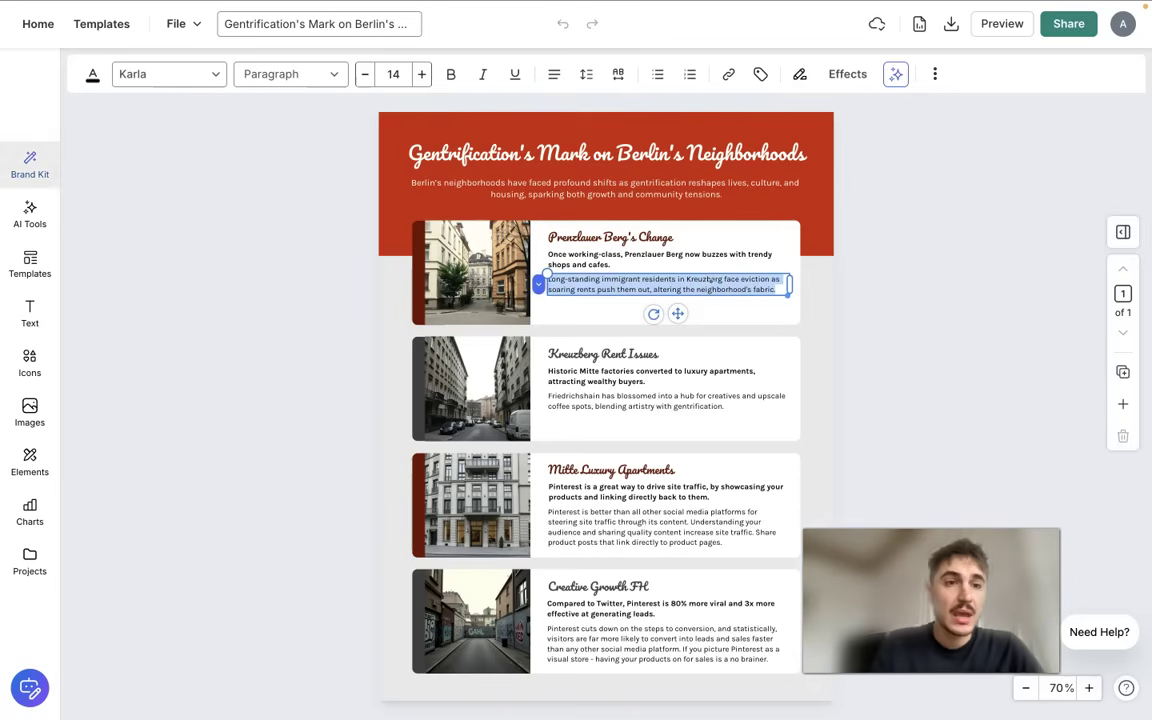
- Try several Brand Kit palettes on the infographic and settle on the gold, teal, blue, crimson and navy one with a teal header
left_click(19, 160)
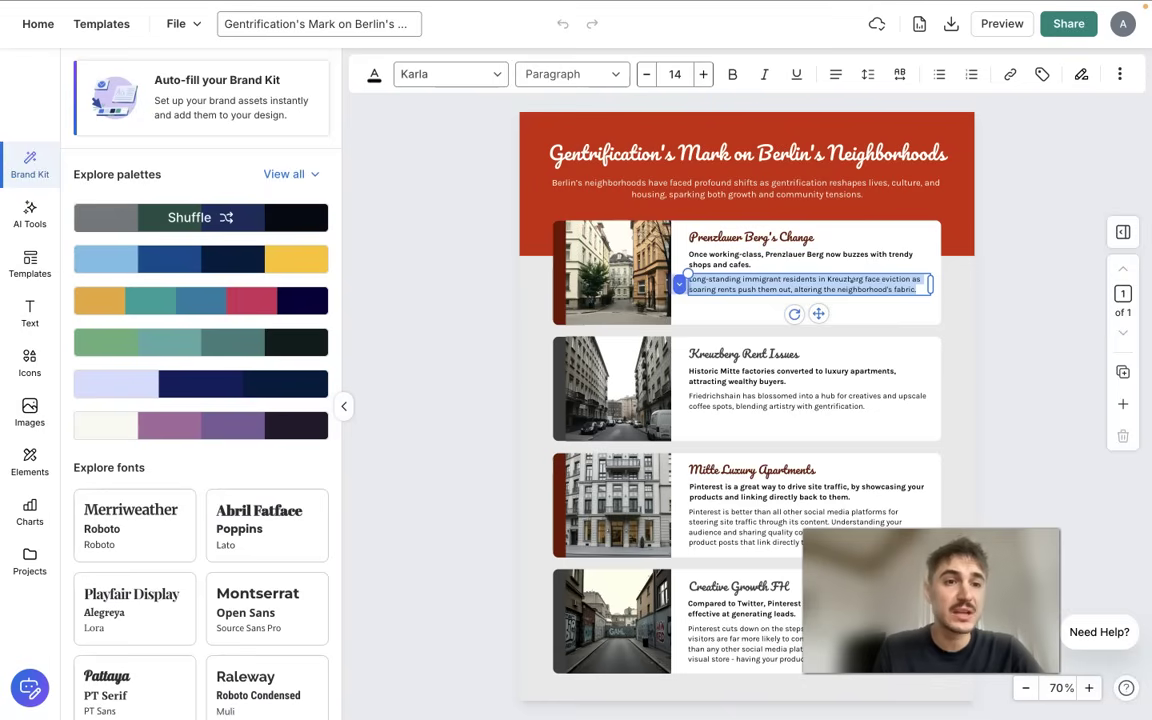
left_click(159, 220)
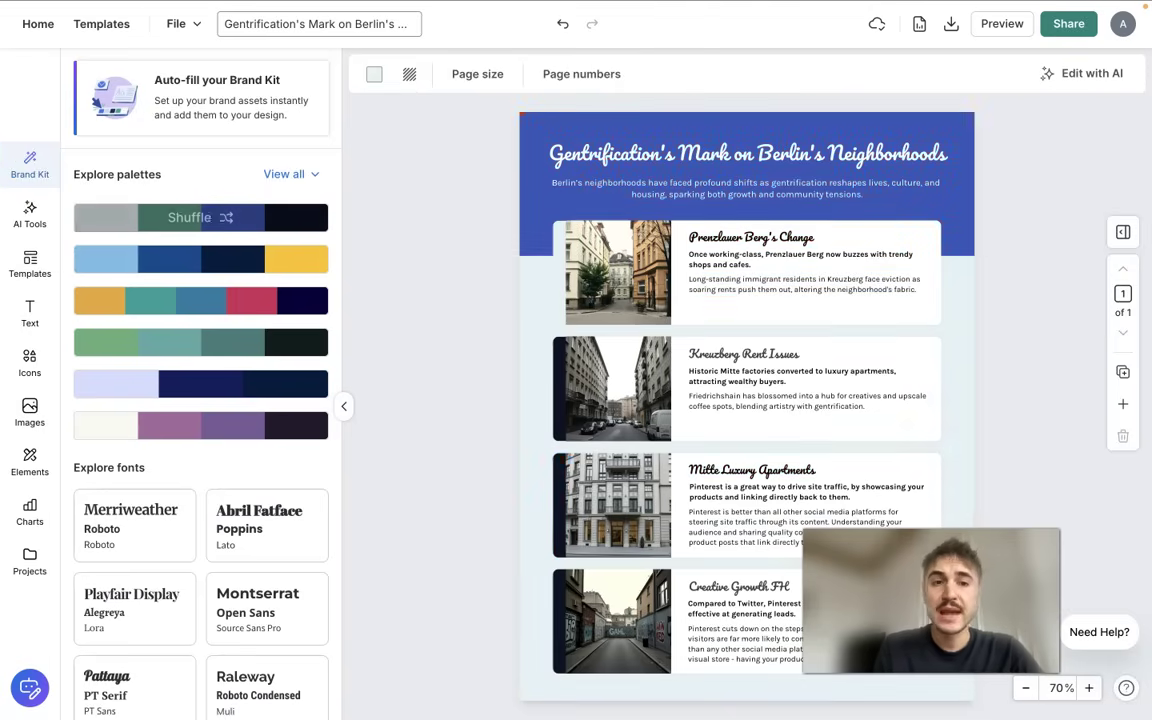
left_click(205, 260)
left_click(173, 302)
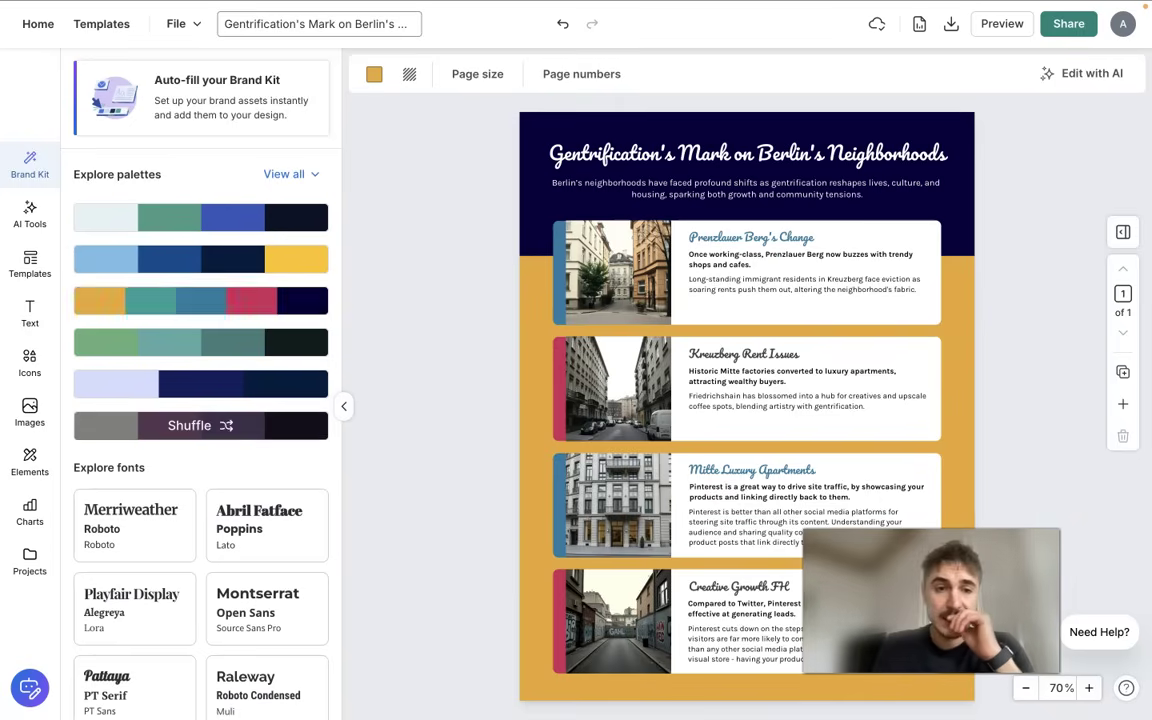
left_click(141, 424)
left_click(160, 301)
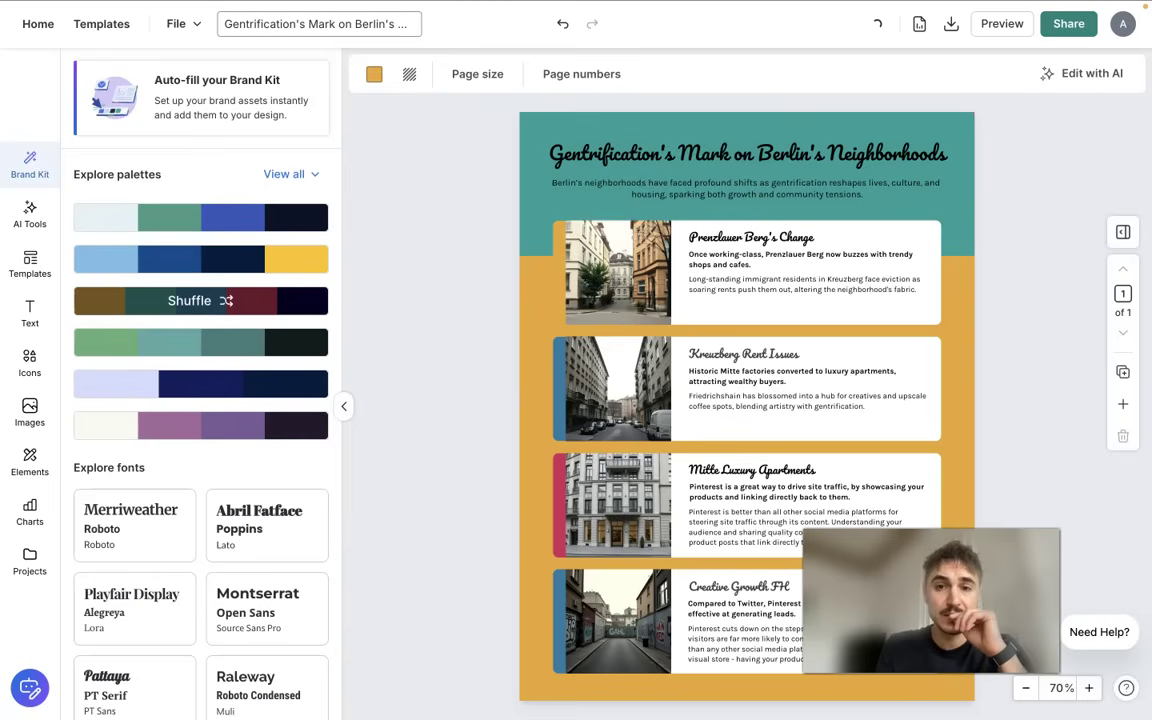
left_click(155, 299)
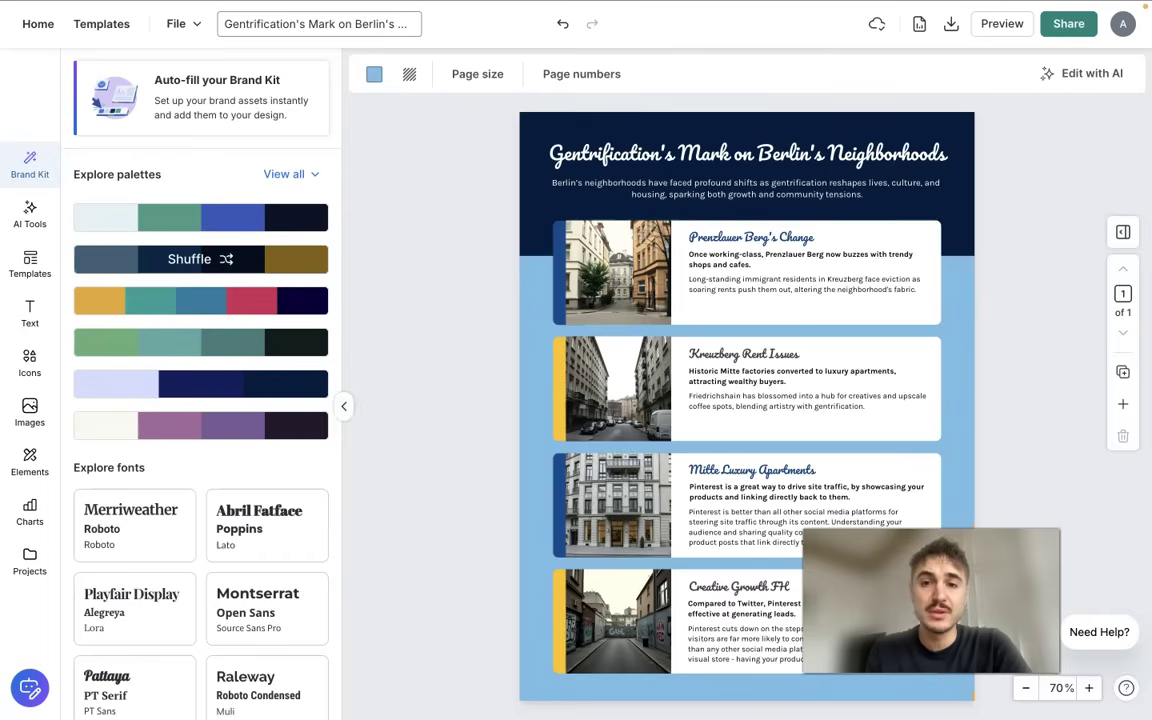
left_click(145, 301)
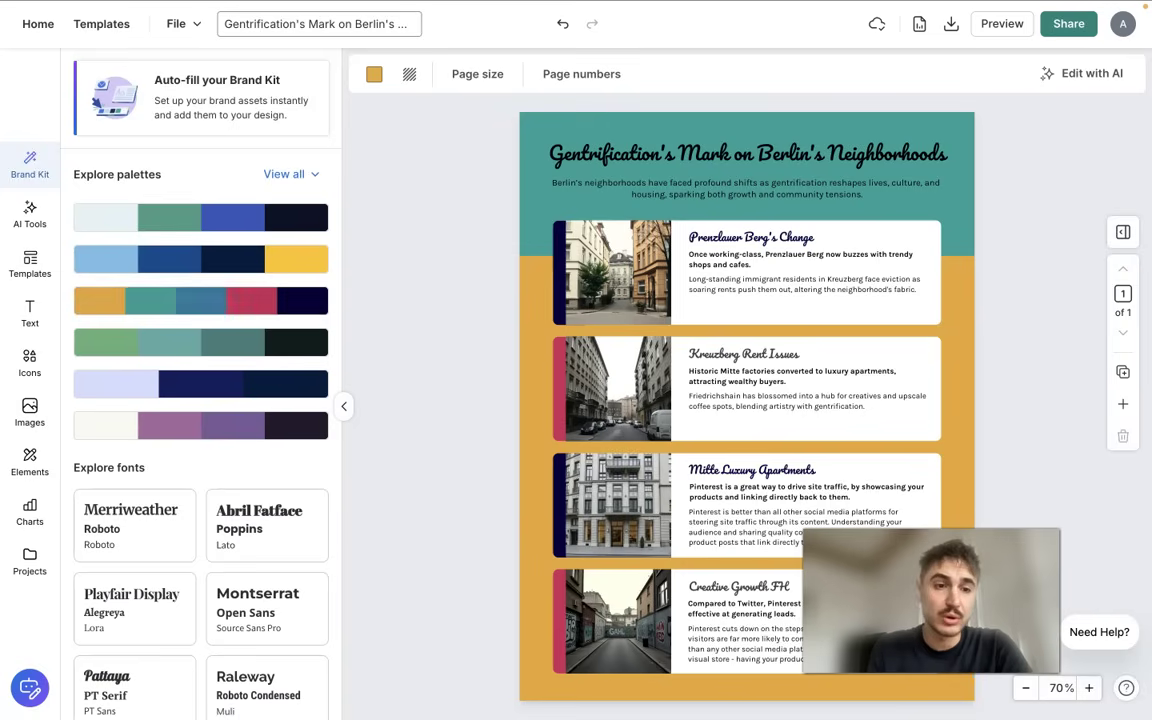
- Try several font pairings and settle on the Montserrat, Open Sans and Source Sans Pro set for the infographic
scroll(125, 430, "down", 1)
left_click(264, 575)
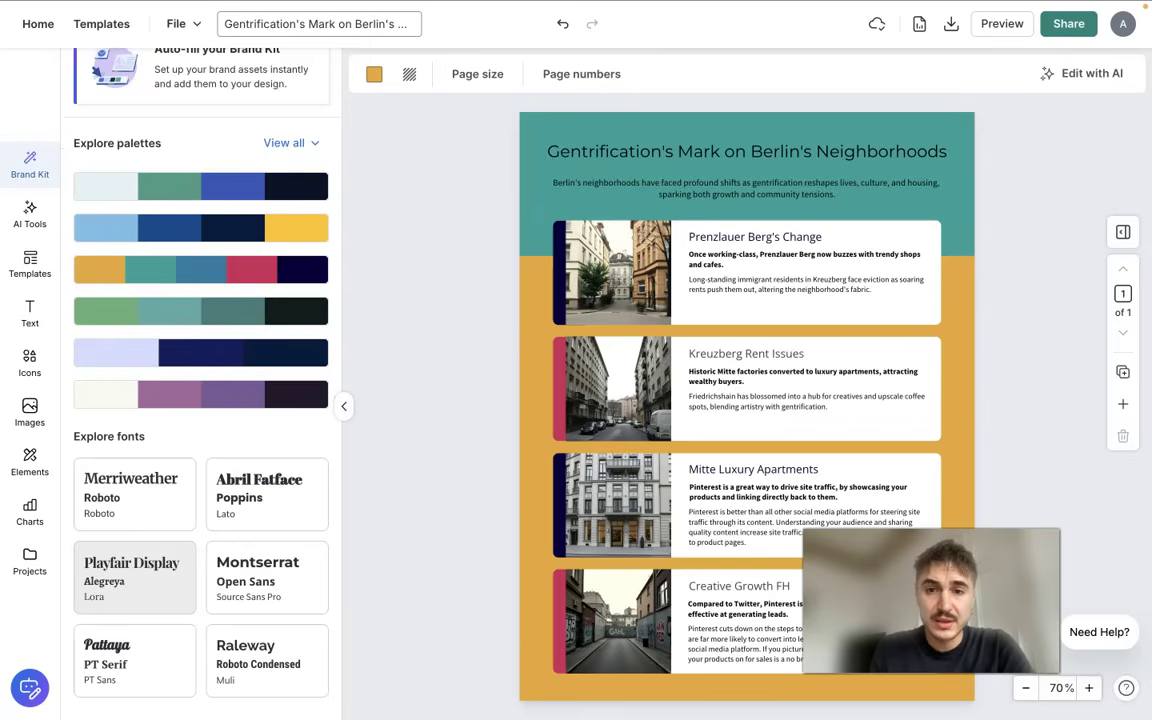
left_click(135, 575)
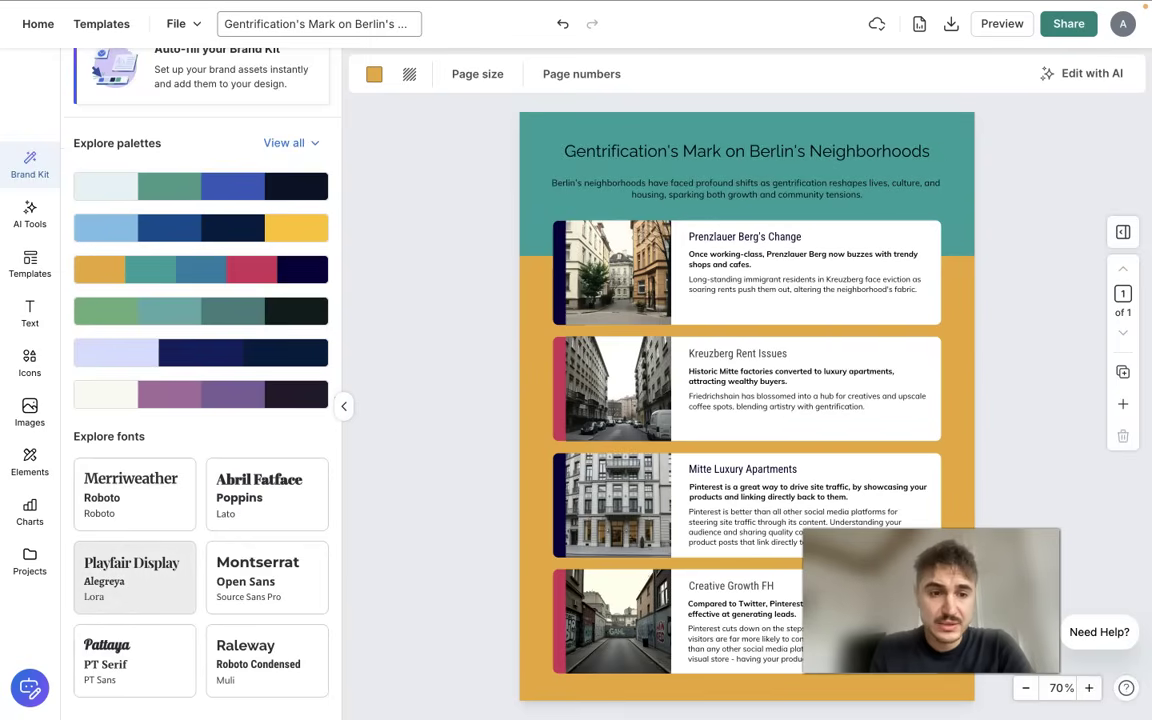
left_click(266, 493)
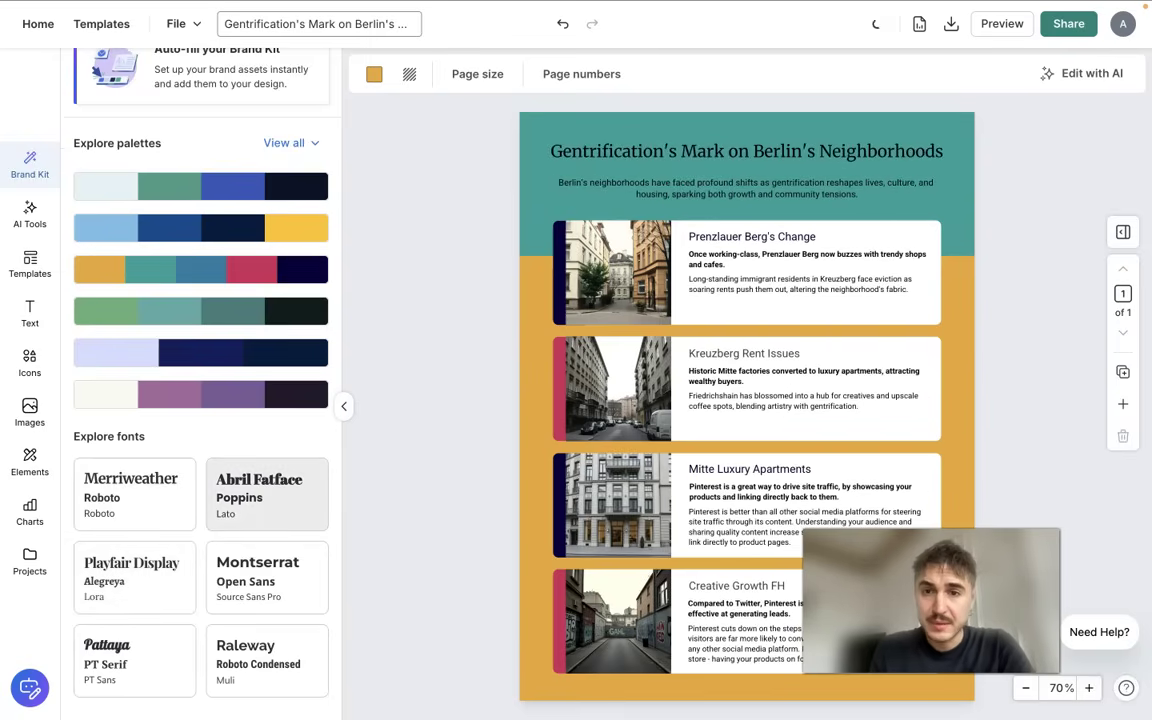
left_click(237, 569)
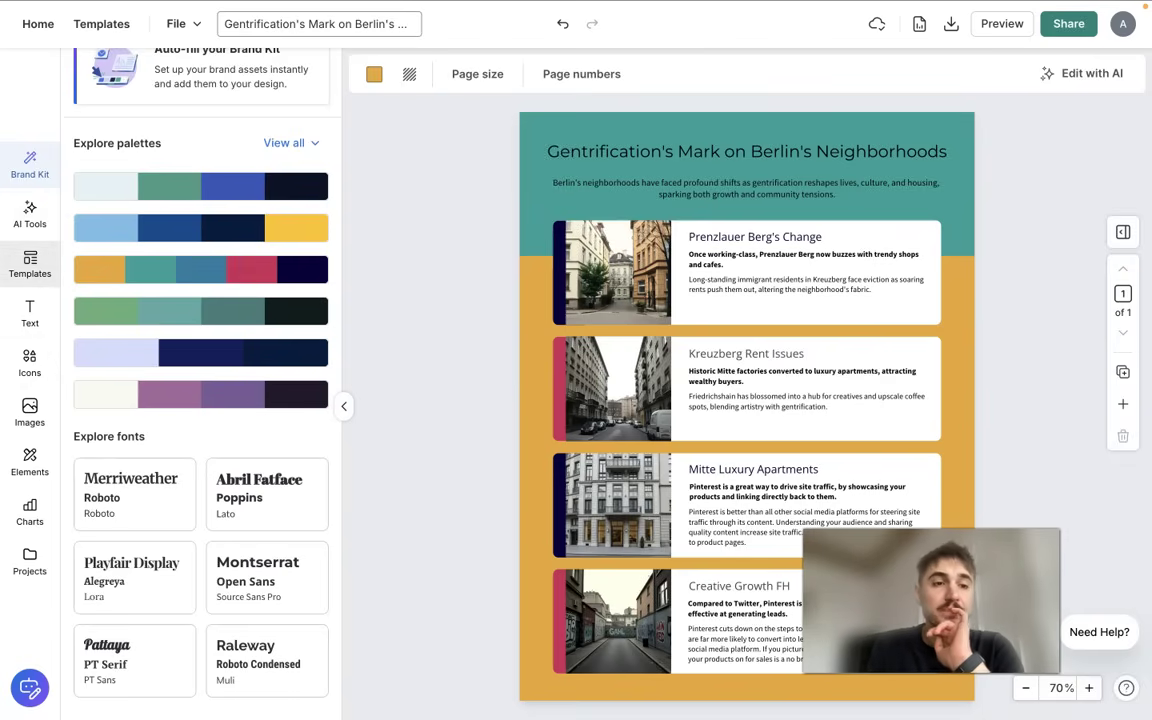
- Generate a QR code for the URL gonow.com and add it to the infographic
left_click(30, 462)
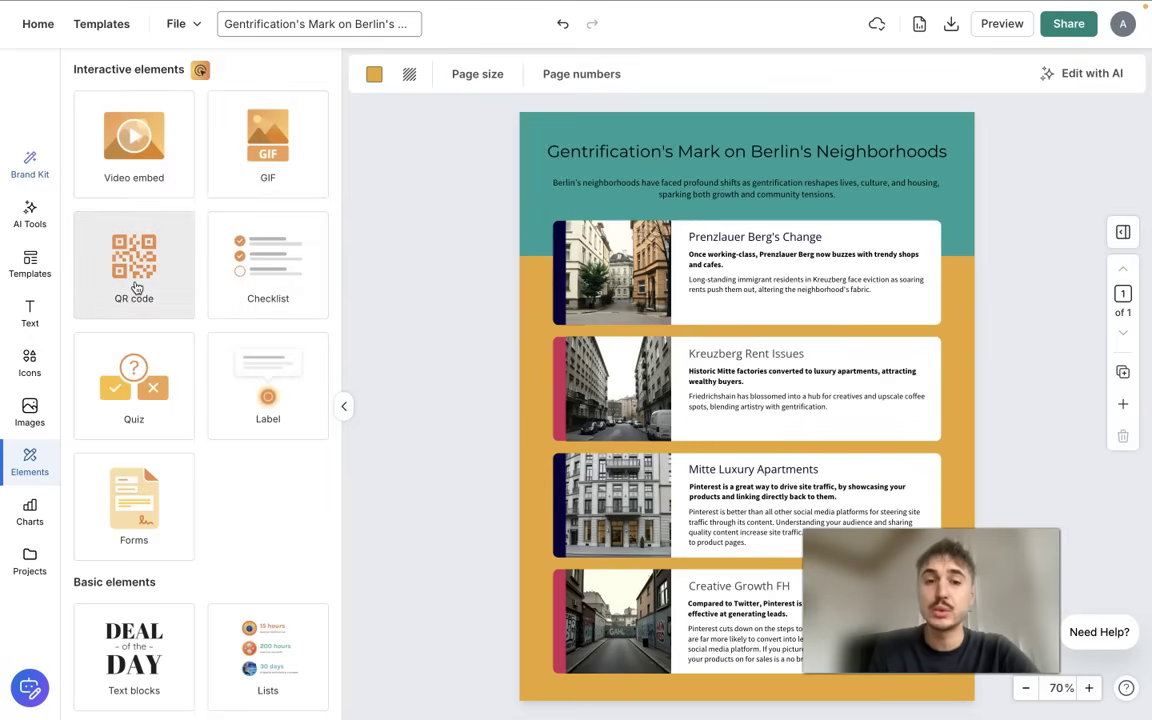
left_click(137, 288)
left_click(178, 204)
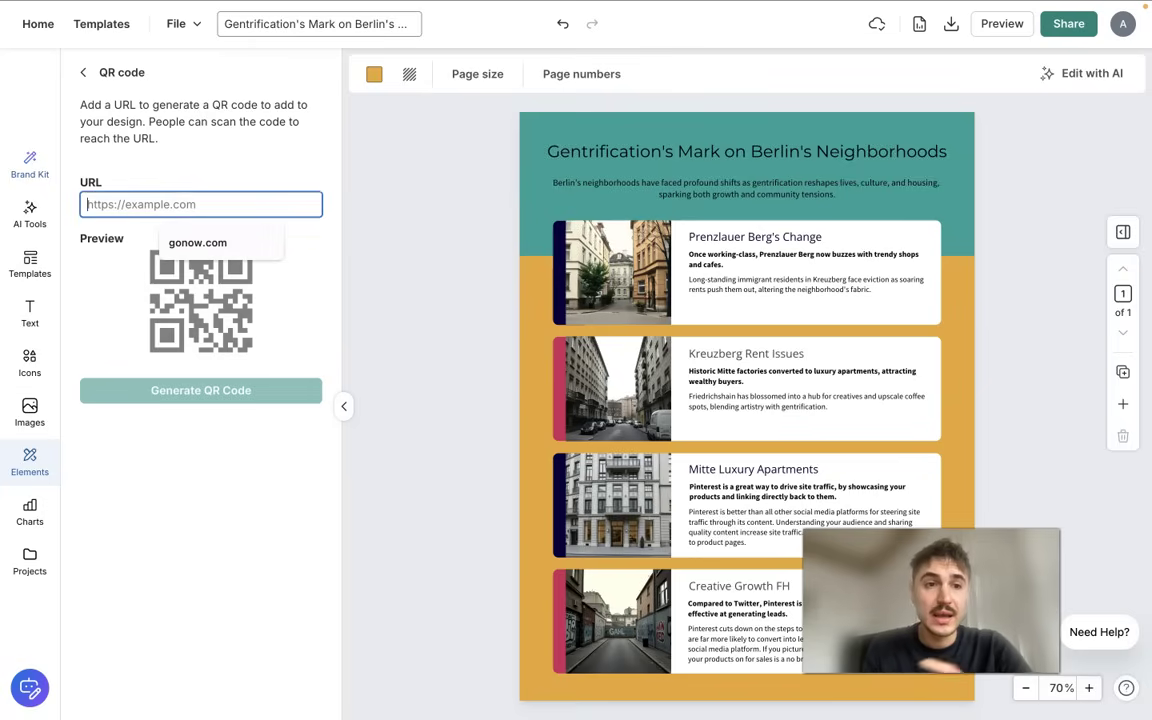
left_click(190, 238)
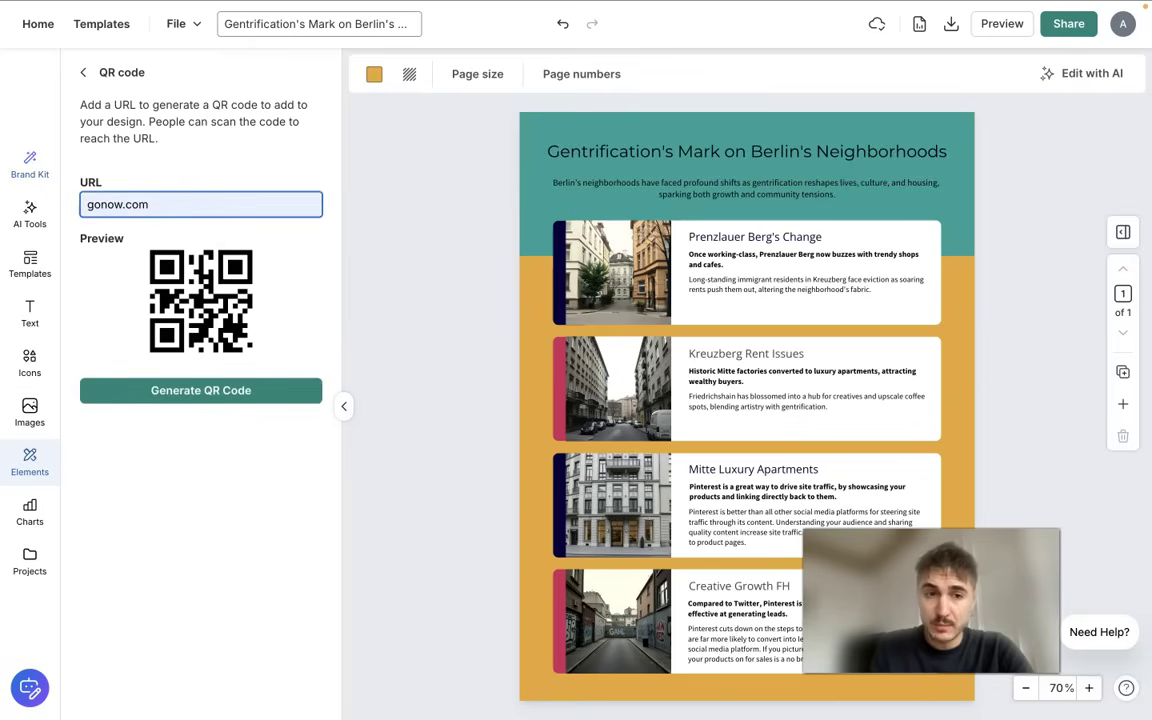
left_click(200, 390)
- Shrink the QR code and move it to the page's right edge, between the Kreuzberg and Mitte cards
left_click_drag(781, 453, 714, 387)
left_click_drag(677, 350, 929, 440)
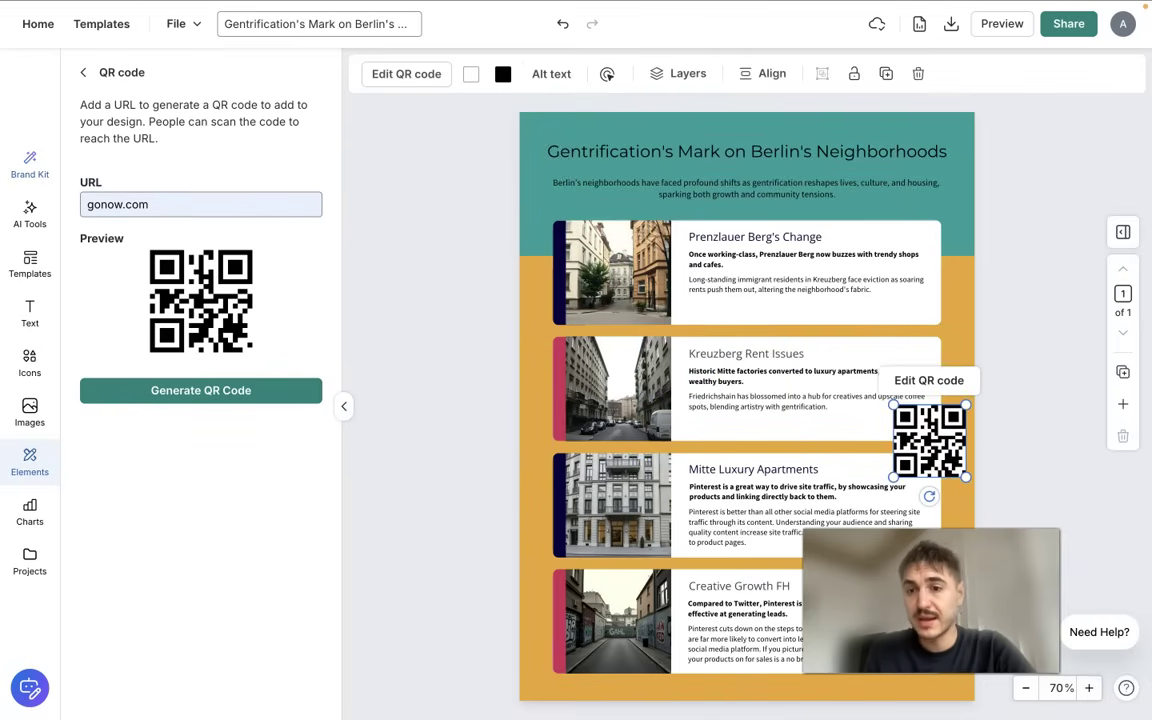
left_click(1009, 386)
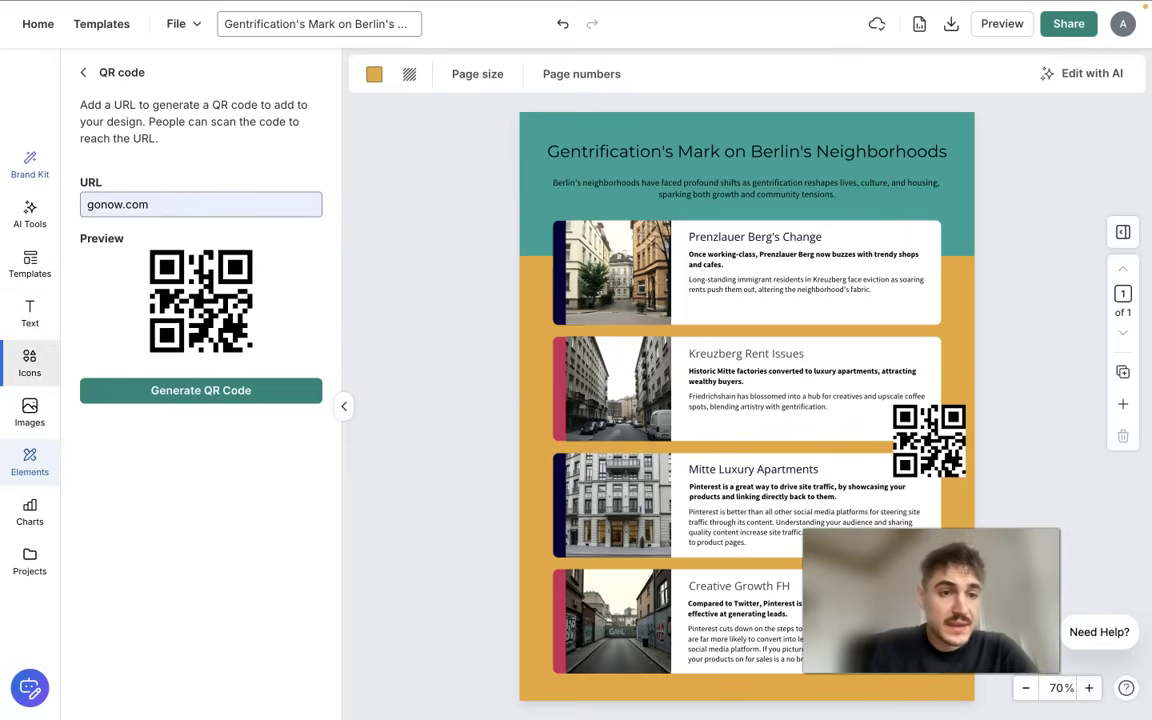
- Add the X logo from the Social Media icon collection and place it just above the QR code
left_click(29, 362)
scroll(200, 400, "down", 4)
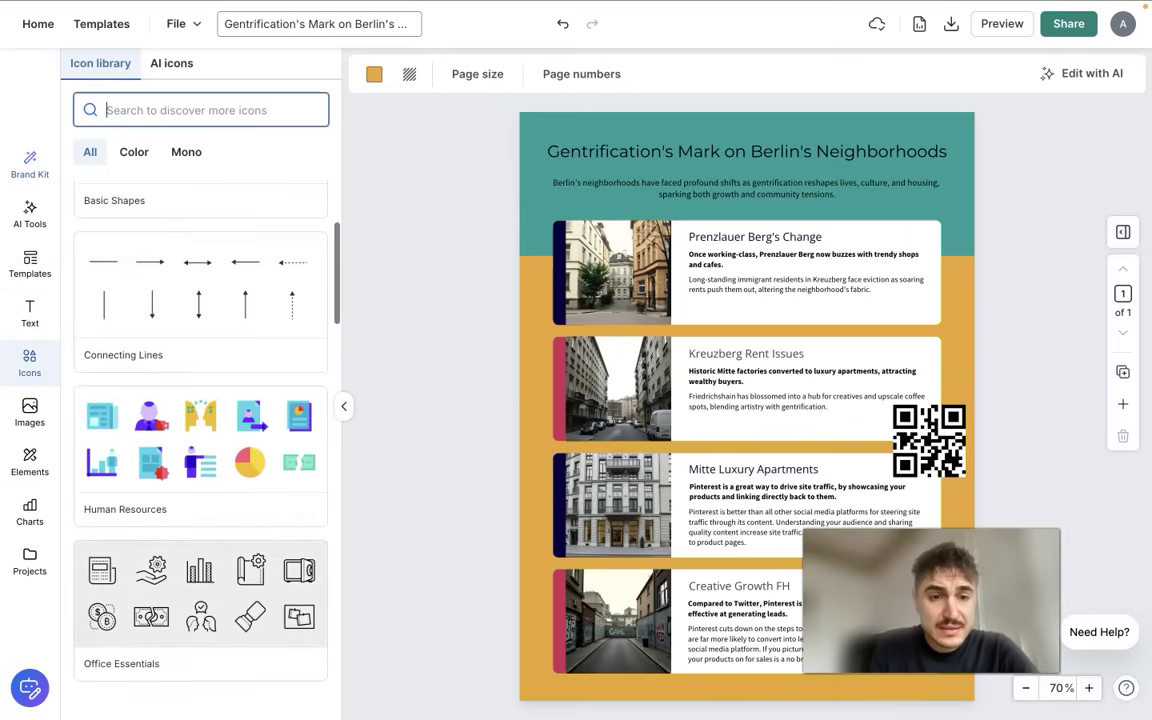
scroll(291, 462, "down", 10)
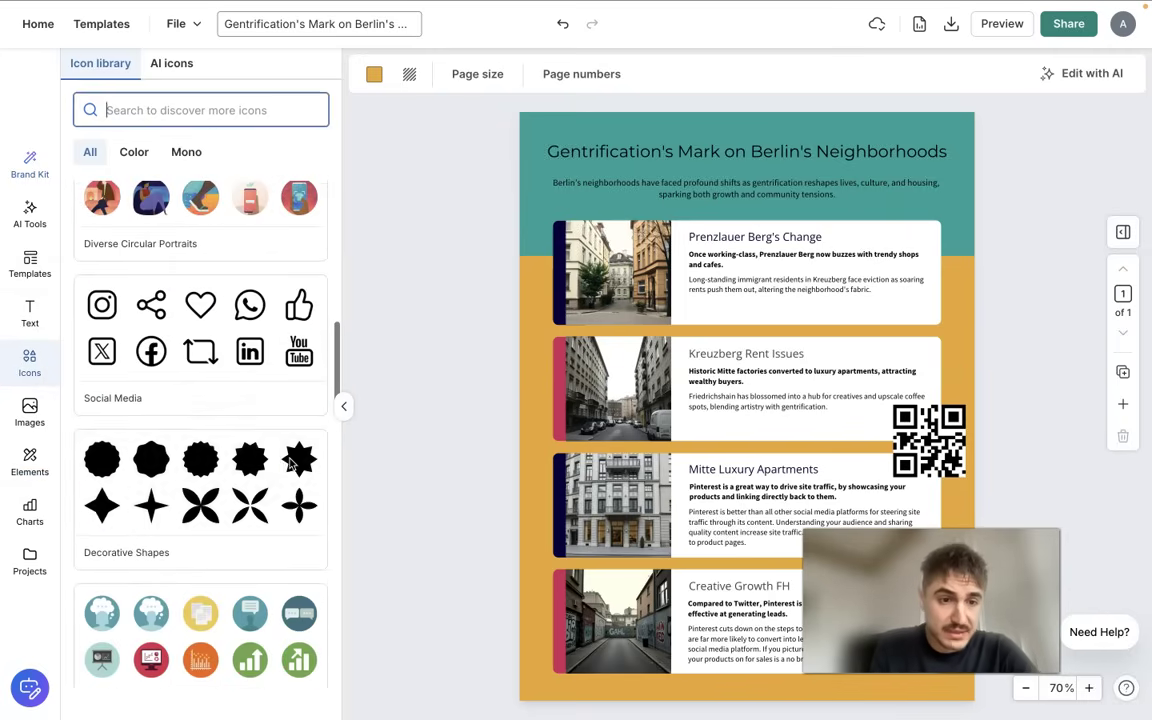
scroll(291, 462, "up", 3)
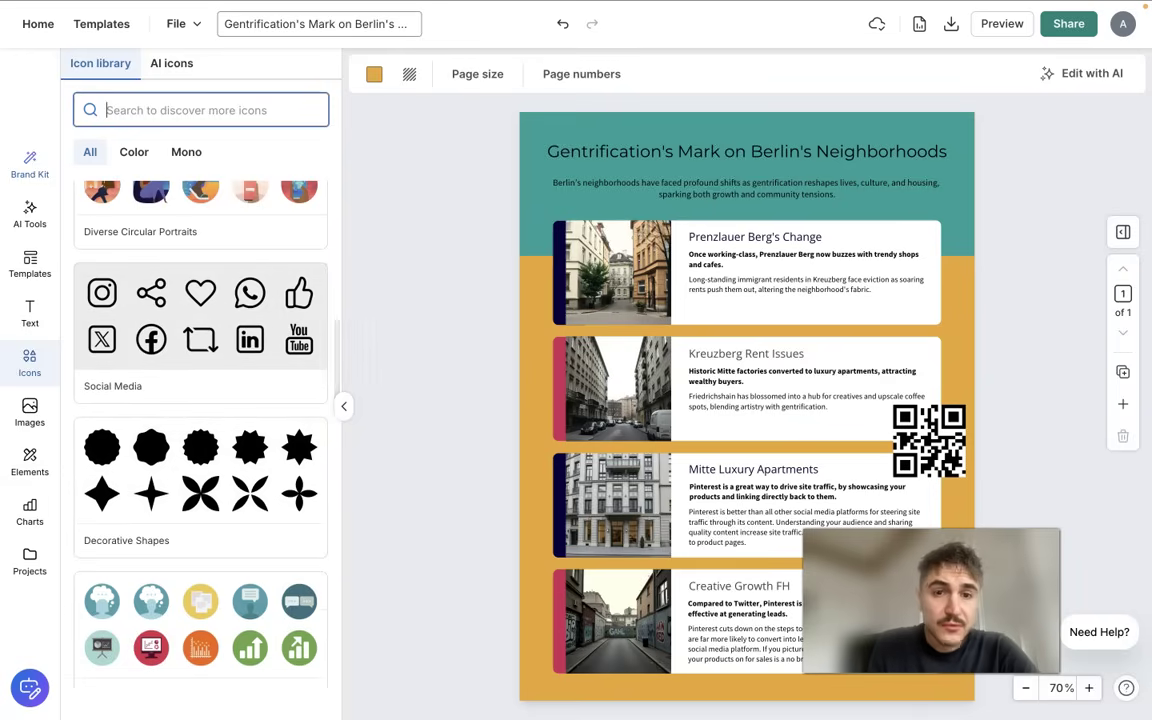
left_click(101, 299)
left_click_drag(111, 221, 951, 387)
key("Escape")
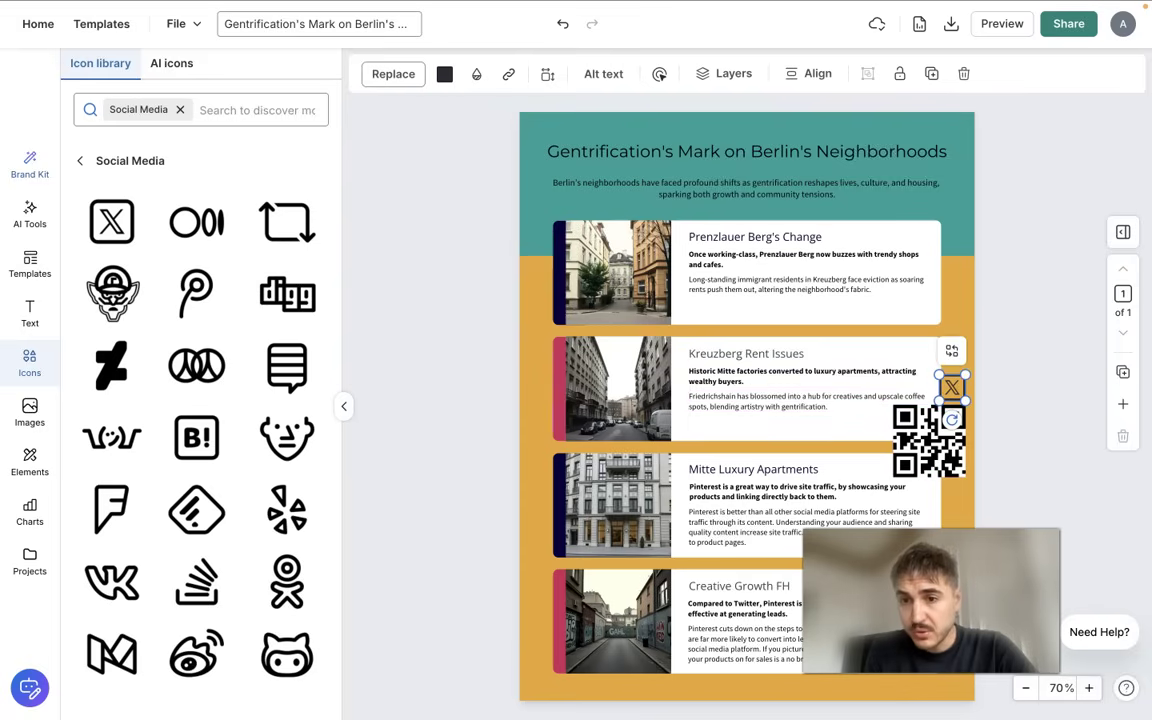
left_click(1010, 411)
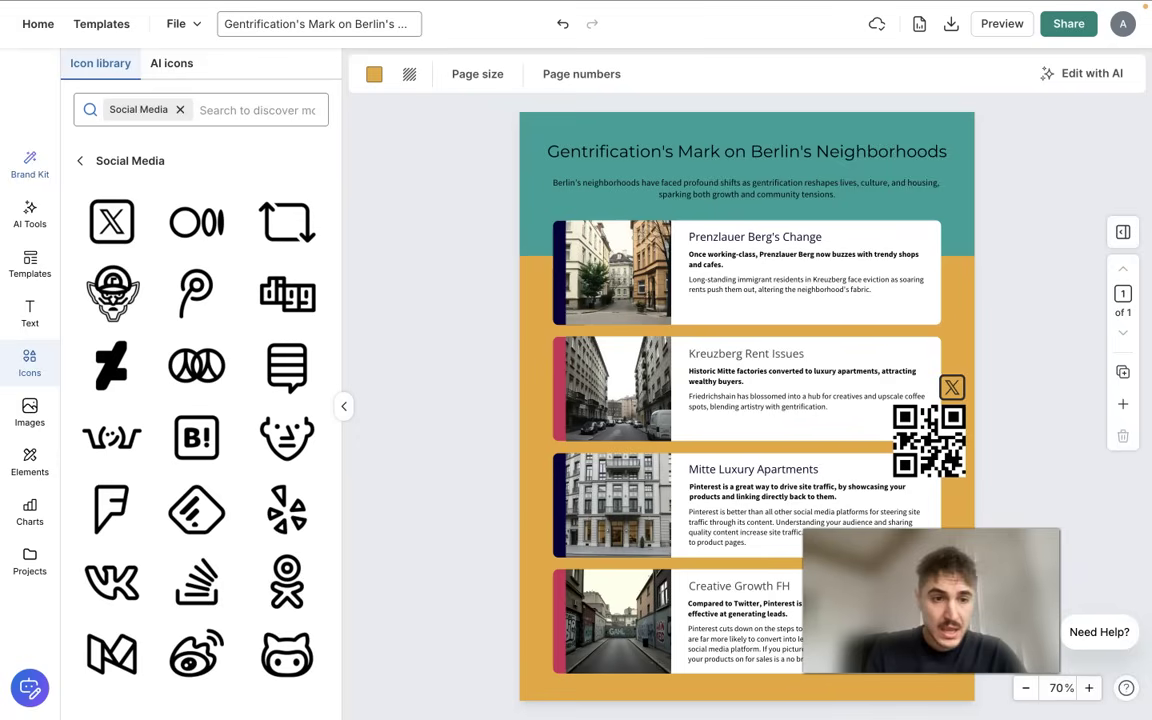
- Generate AI icons for "rent control association" in the Auto style and add the house with dollar sign and shield
left_click(20, 224)
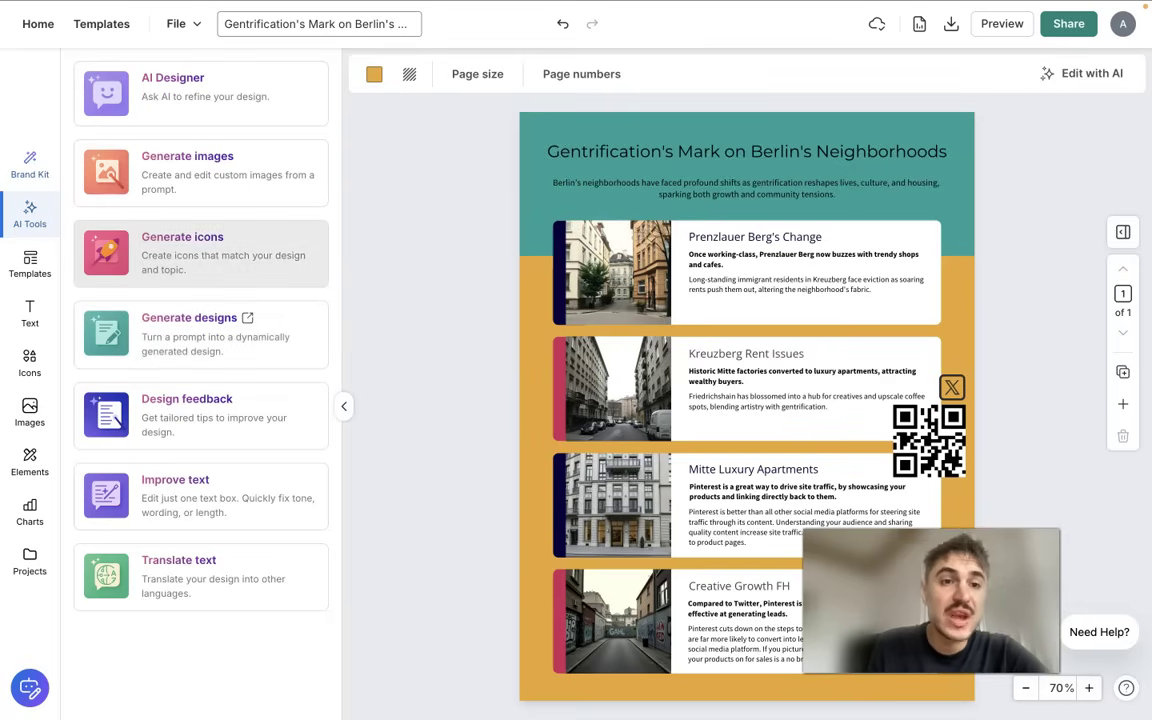
left_click(200, 253)
left_click(219, 116)
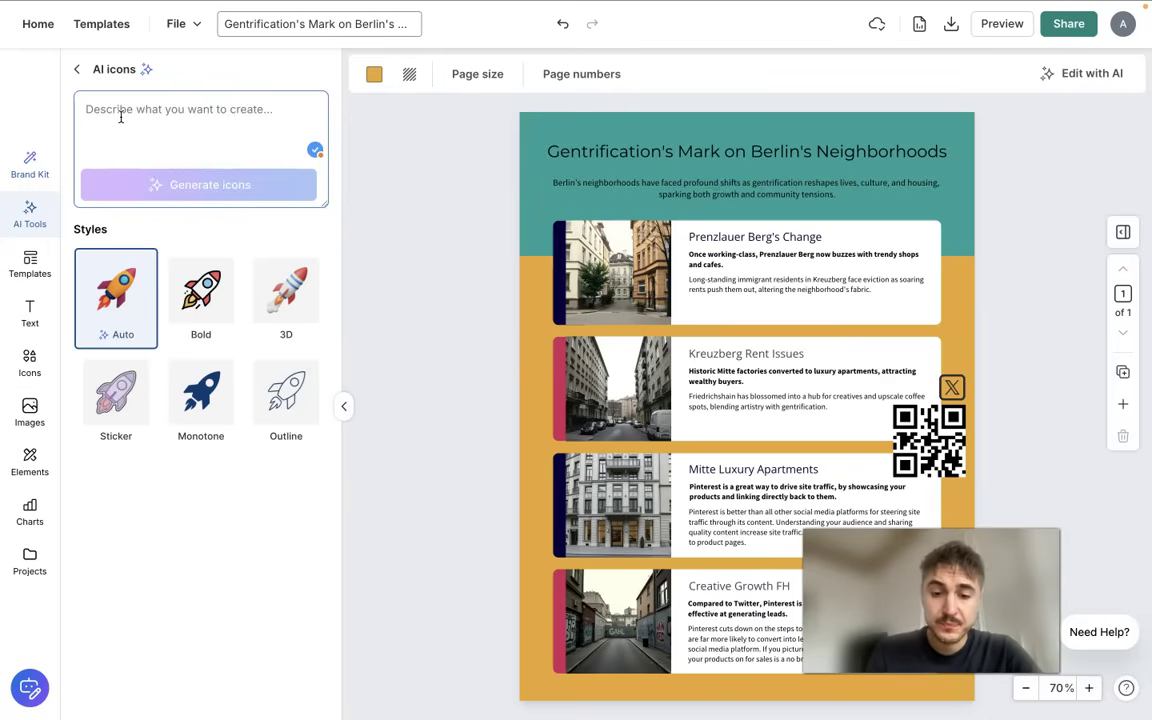
type("rent control association")
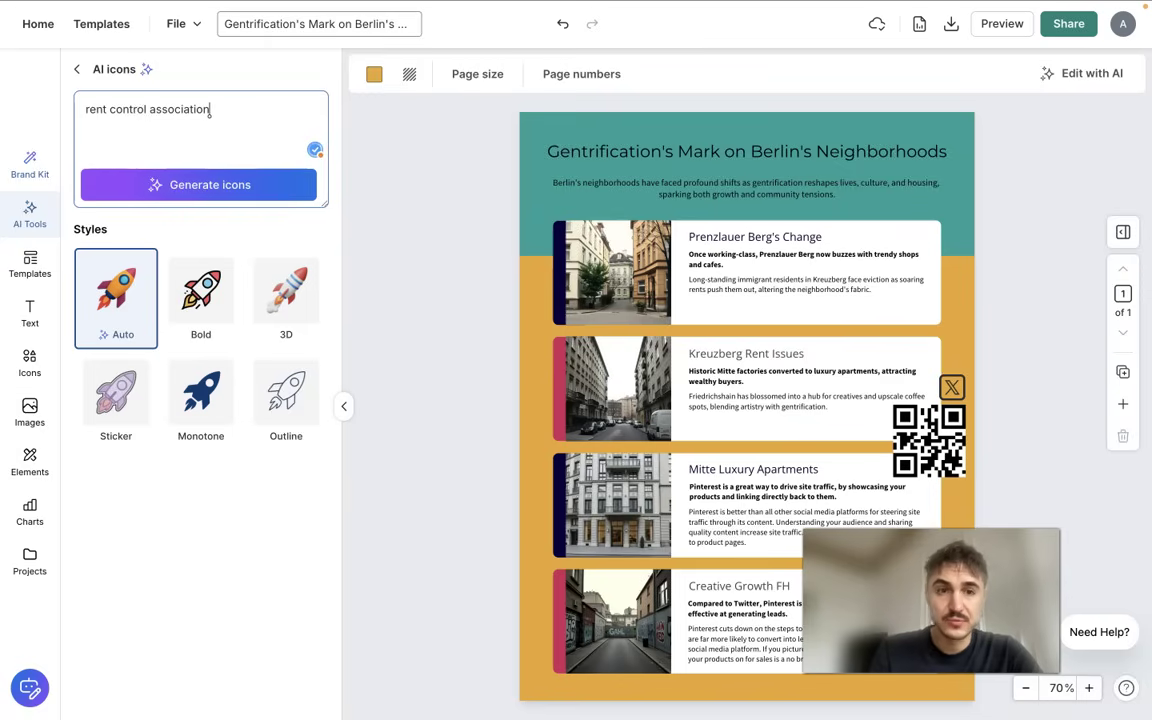
left_click(136, 182)
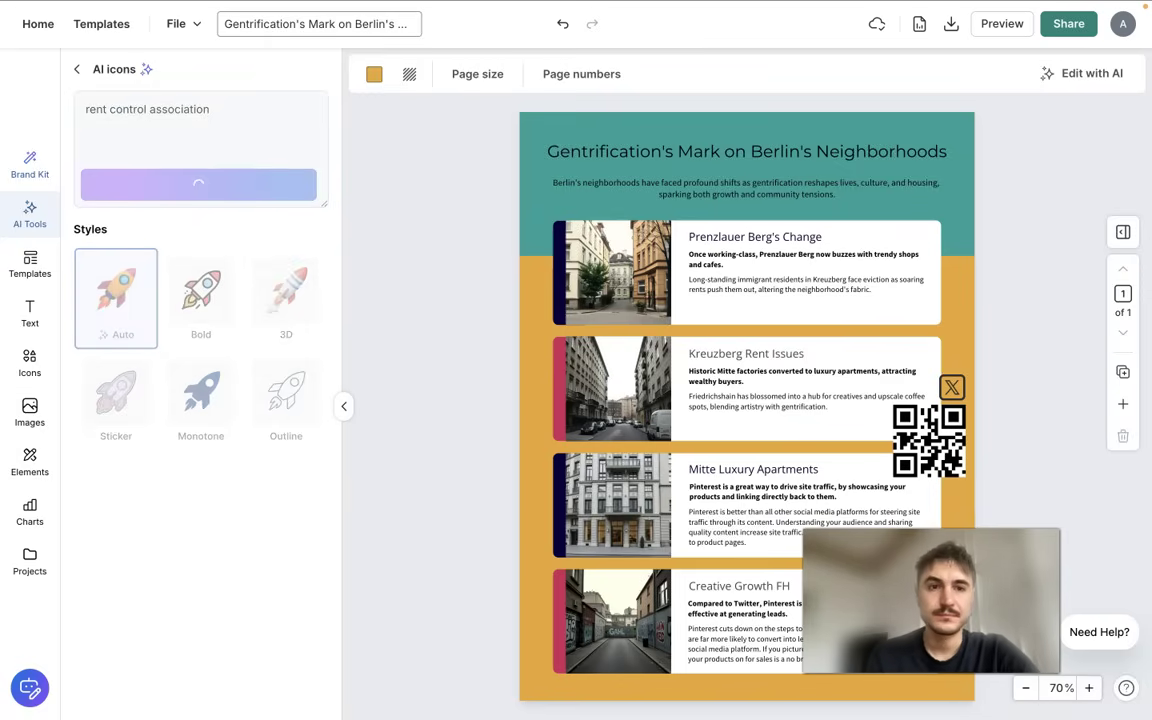
left_click(135, 150)
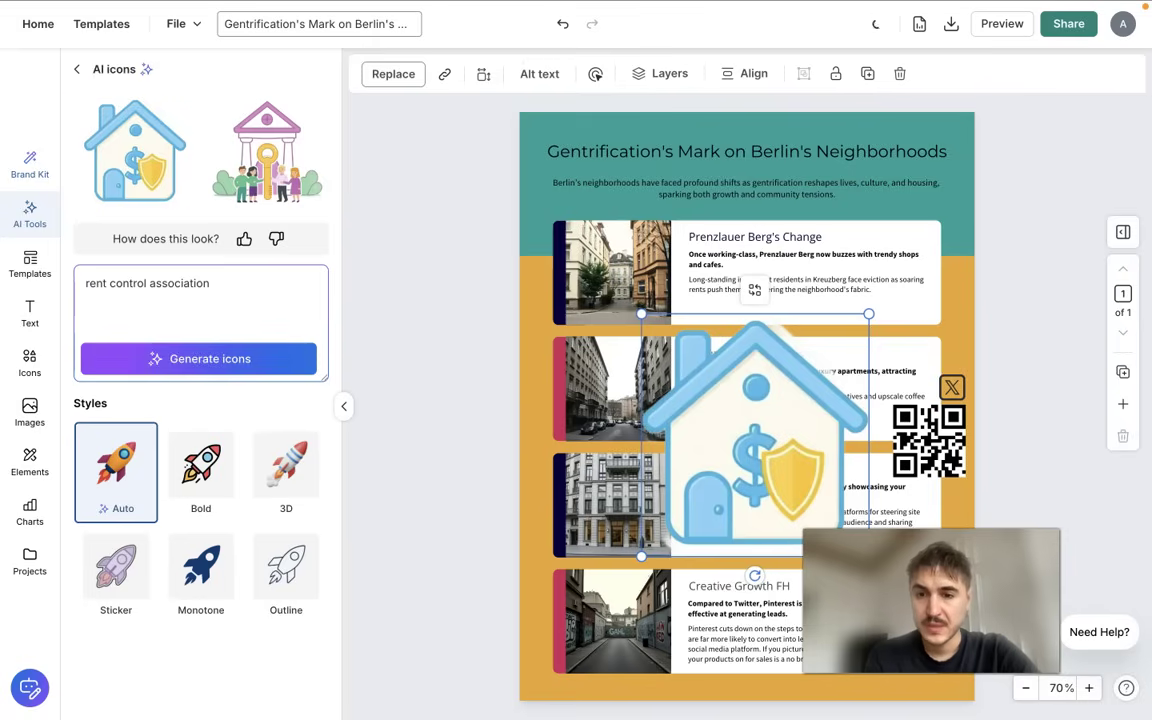
- Shrink the house icon to about a third of its size and place it over the Prenzlauer Berg card's upper-left corner
left_click_drag(869, 556, 714, 391)
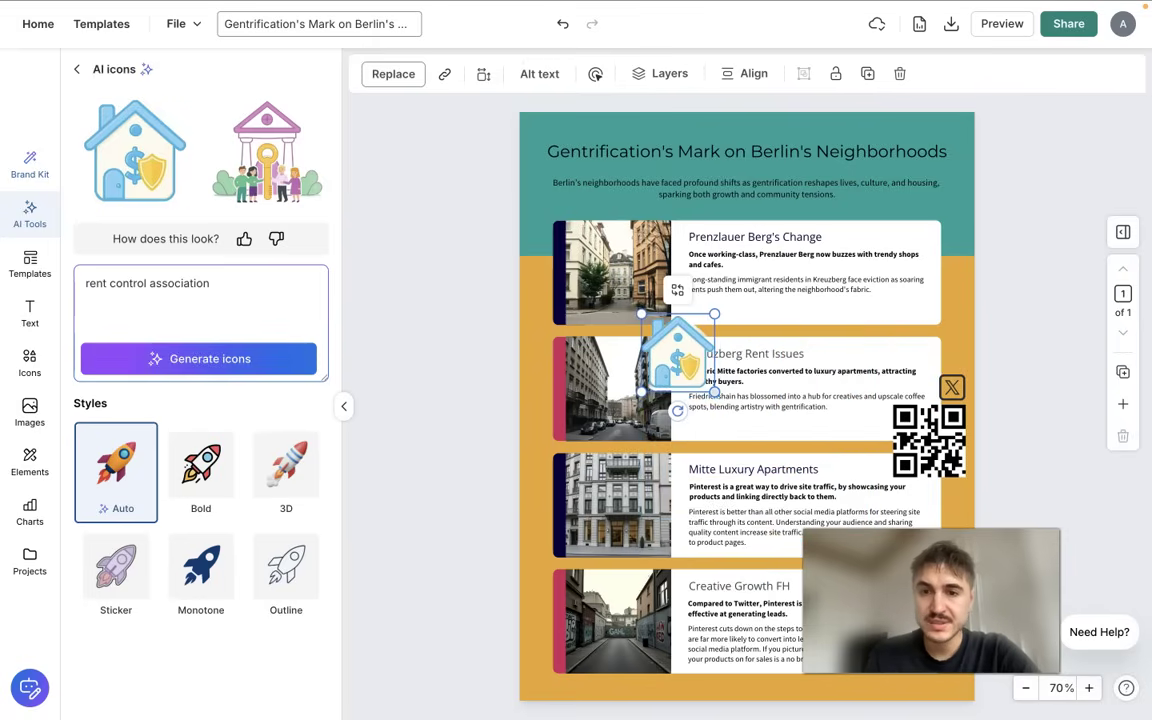
left_click_drag(678, 352, 557, 232)
left_click(522, 420)
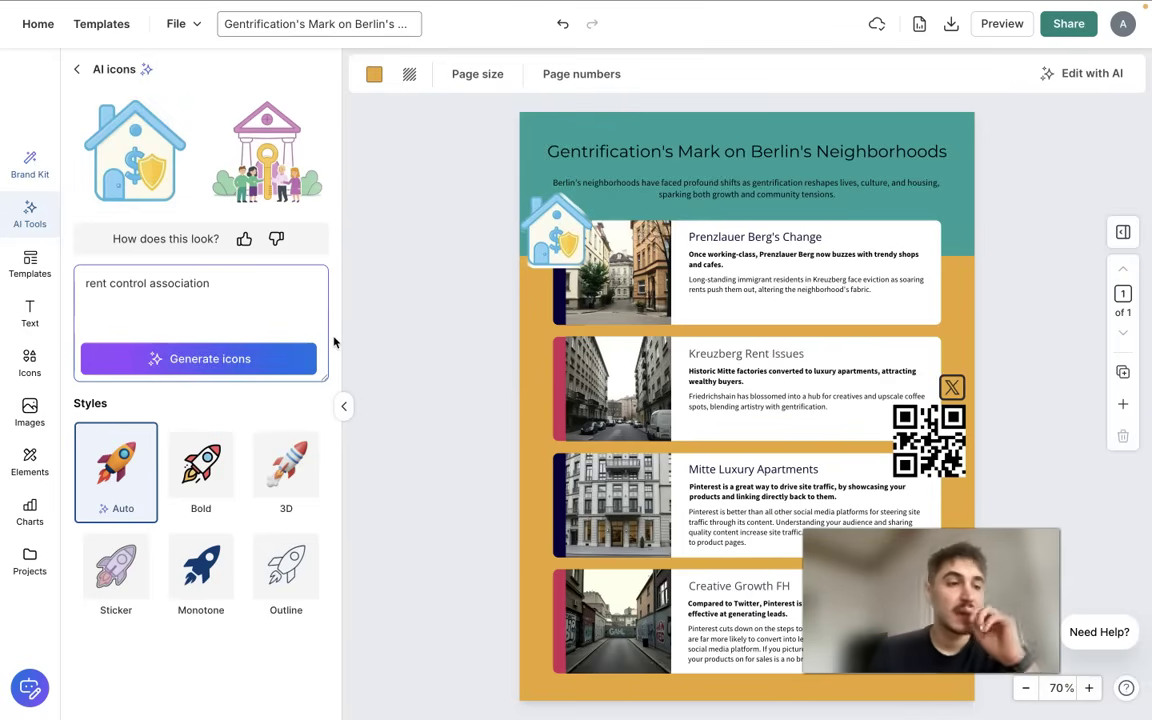
- Have the AI Designer polish the infographic's text
left_click(76, 69)
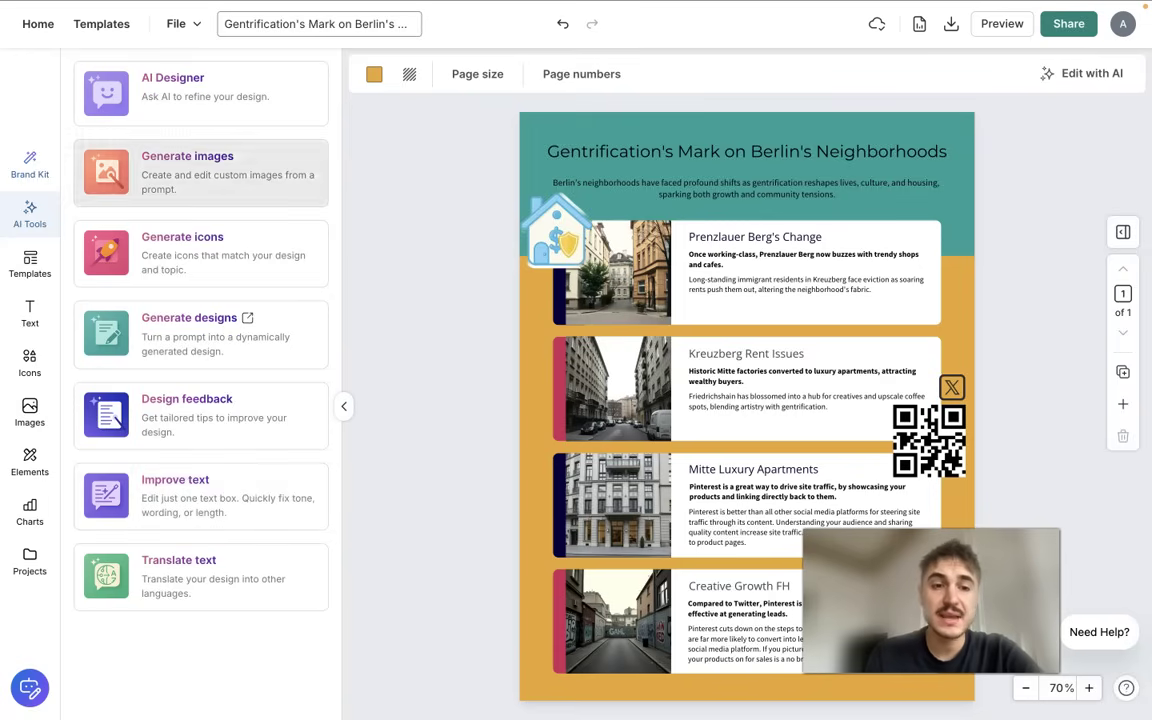
left_click(243, 494)
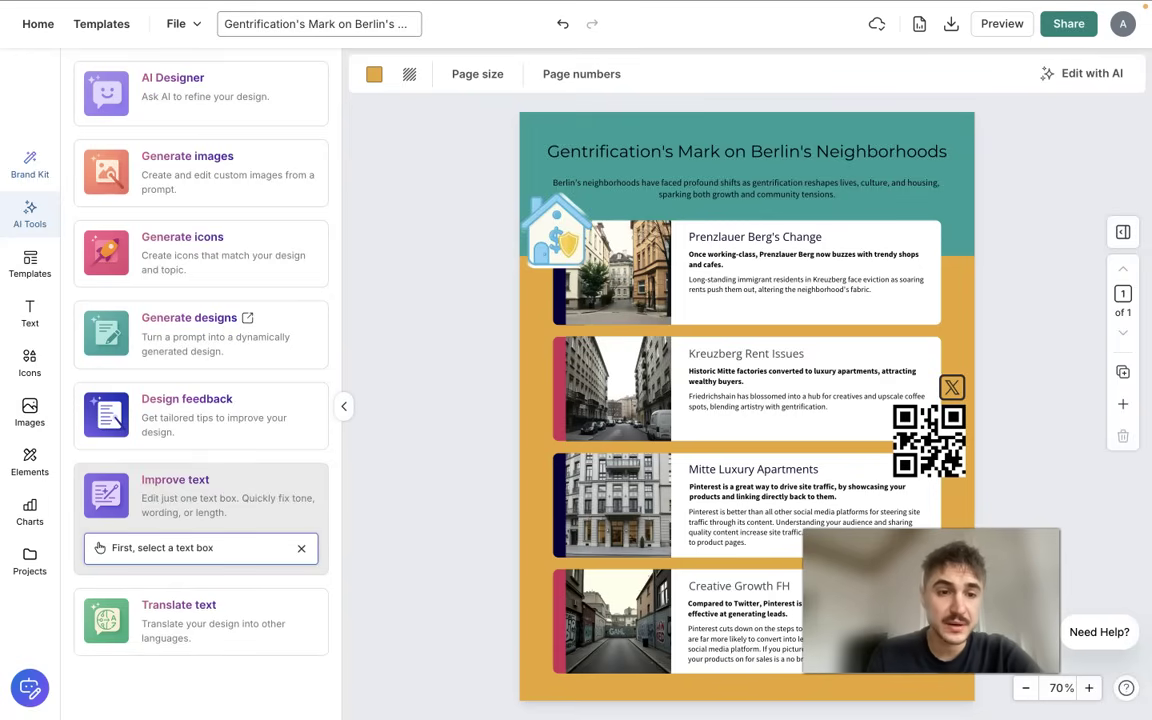
left_click(159, 96)
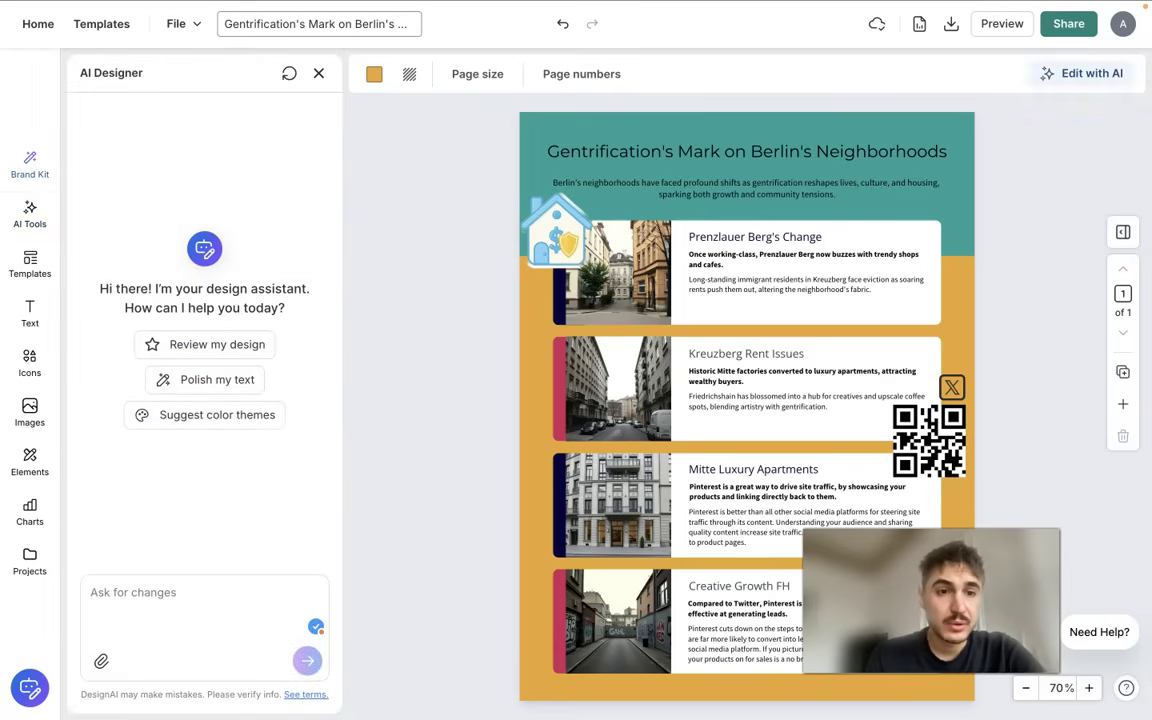
left_click(204, 379)
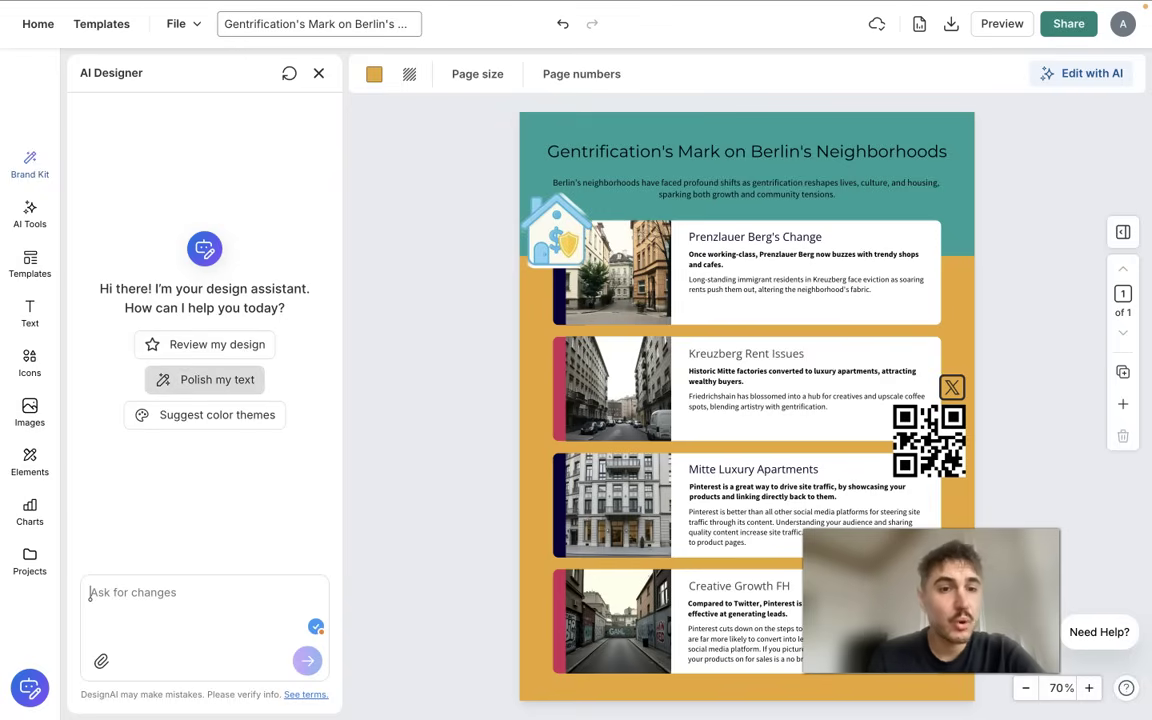
left_click(217, 388)
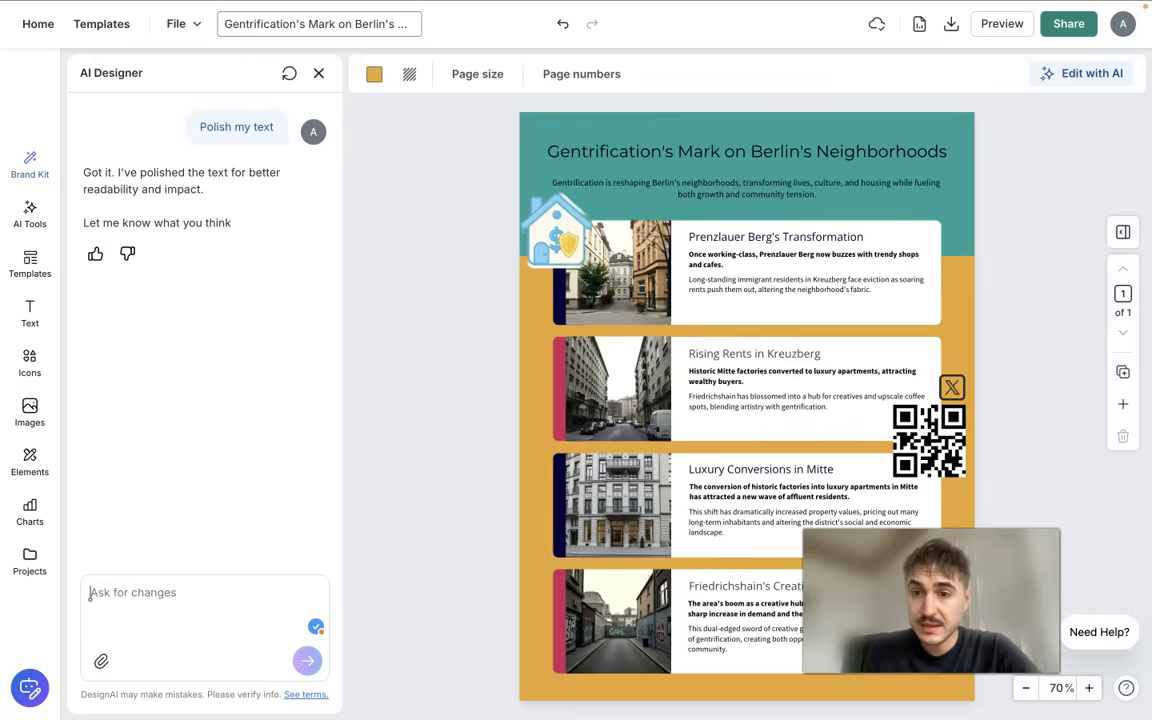
- Delete the photo, heading and both text blocks from the Friedrichshain card, keeping its white background
left_click(800, 376)
left_click(618, 620)
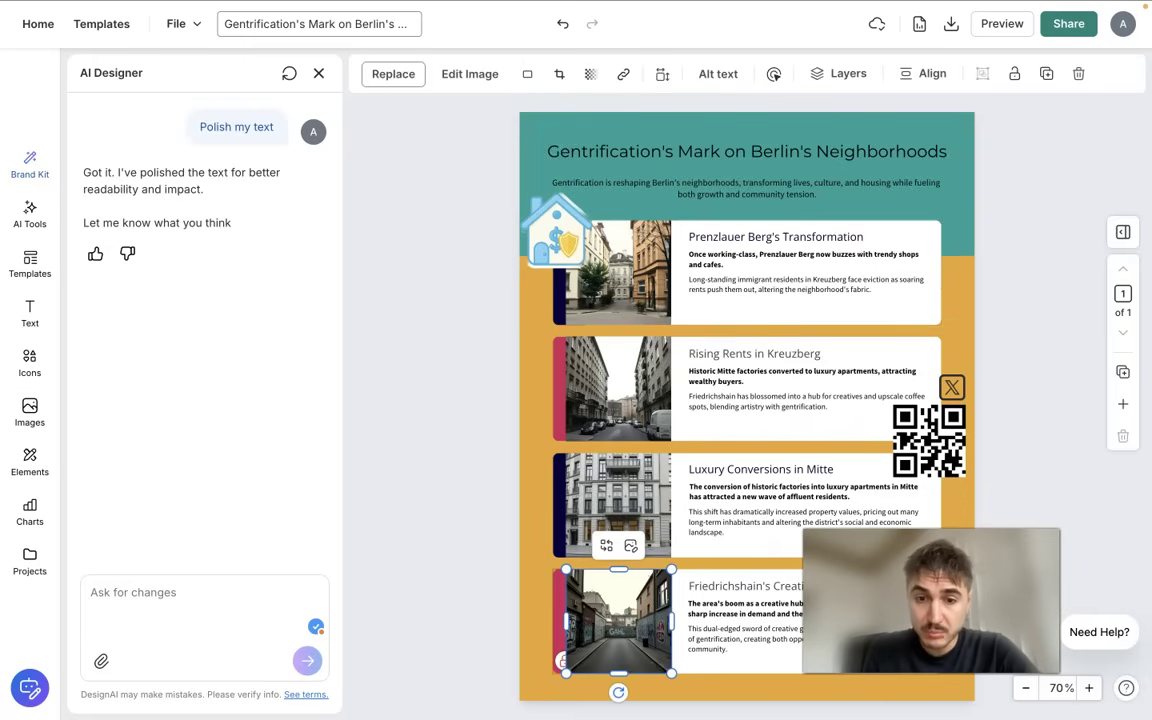
left_click(559, 620)
left_click(538, 614)
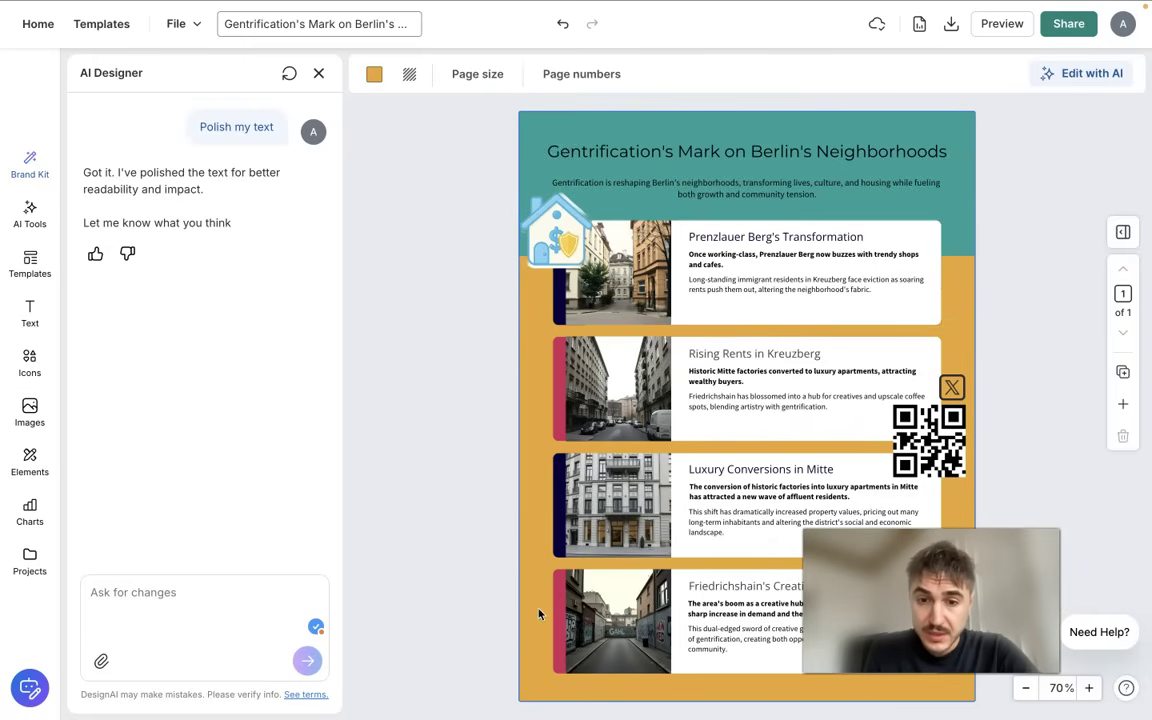
left_click_drag(546, 609, 804, 656)
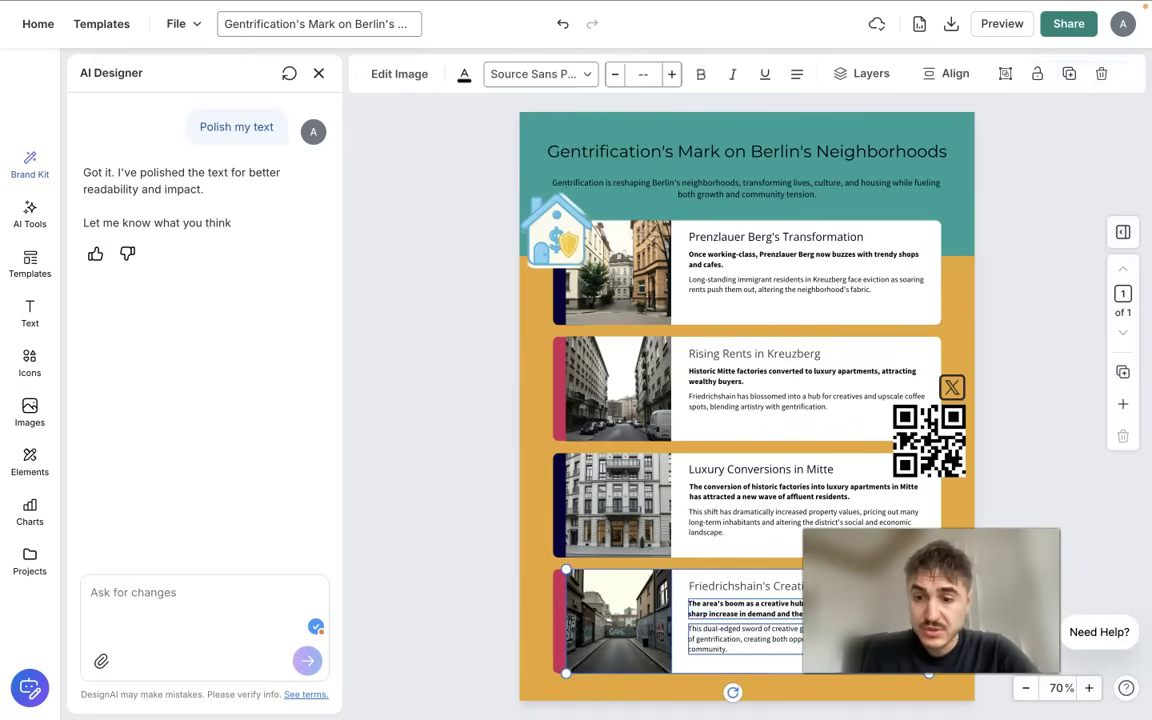
key("Delete")
left_click(752, 597)
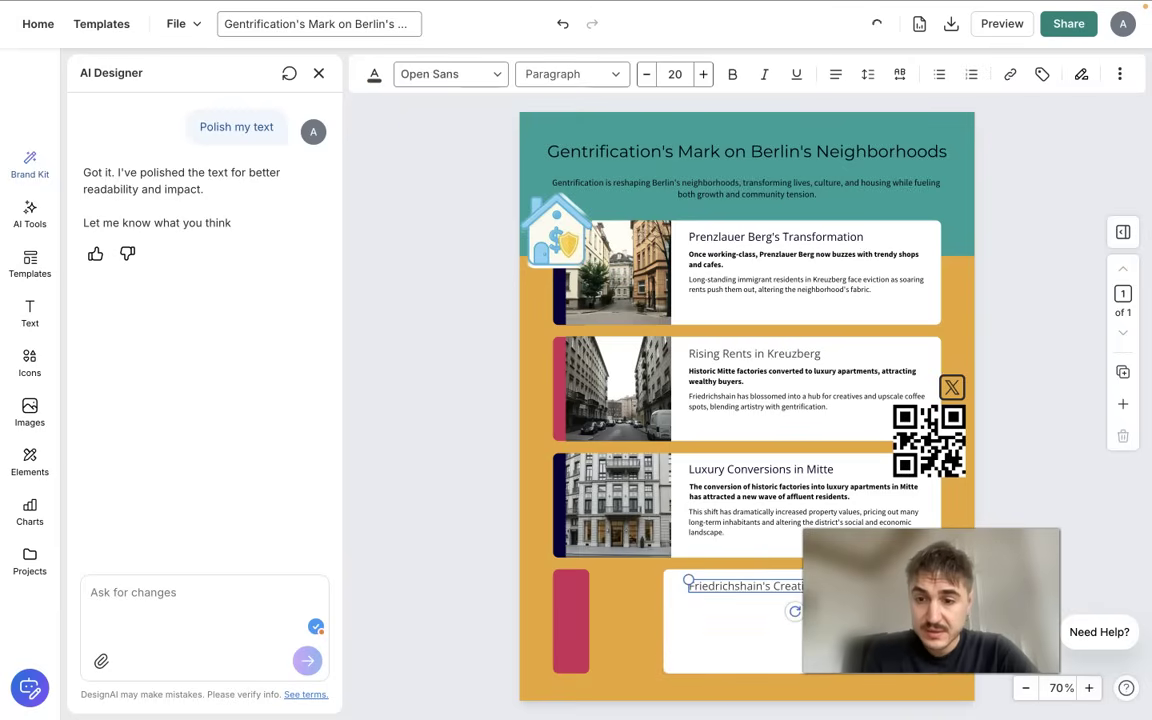
key("Delete")
- Move the QR code and the X logo into the emptied white card at the page's bottom
left_click_drag(929, 441, 893, 620)
left_click_drag(952, 387, 840, 630)
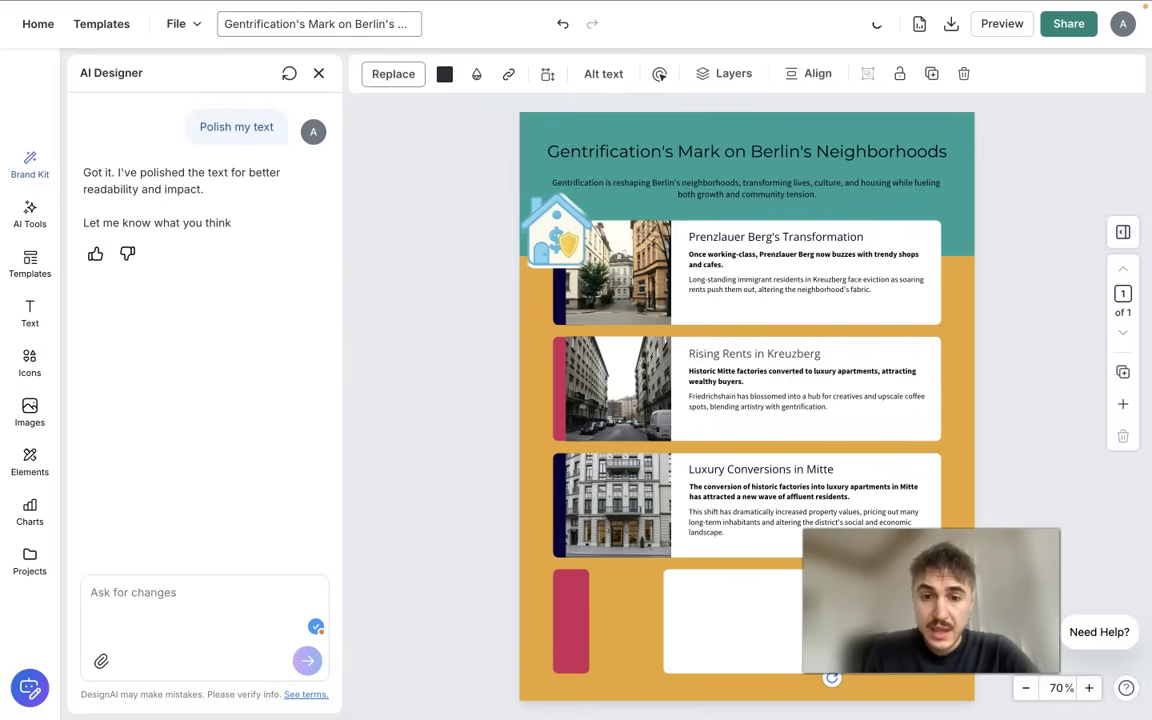
- Delete the crimson block beside the emptied bottom card and move the house icon into its place
left_click(571, 620)
key("BackSpace")
left_click_drag(556, 231, 603, 634)
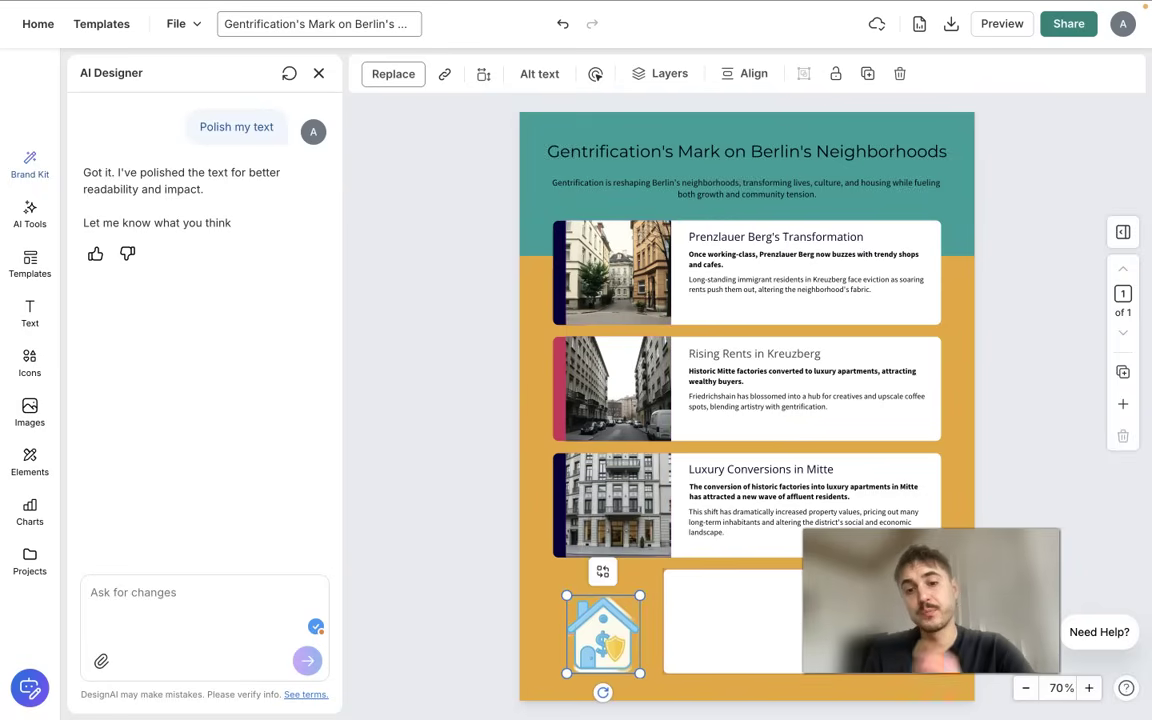
key("Escape")
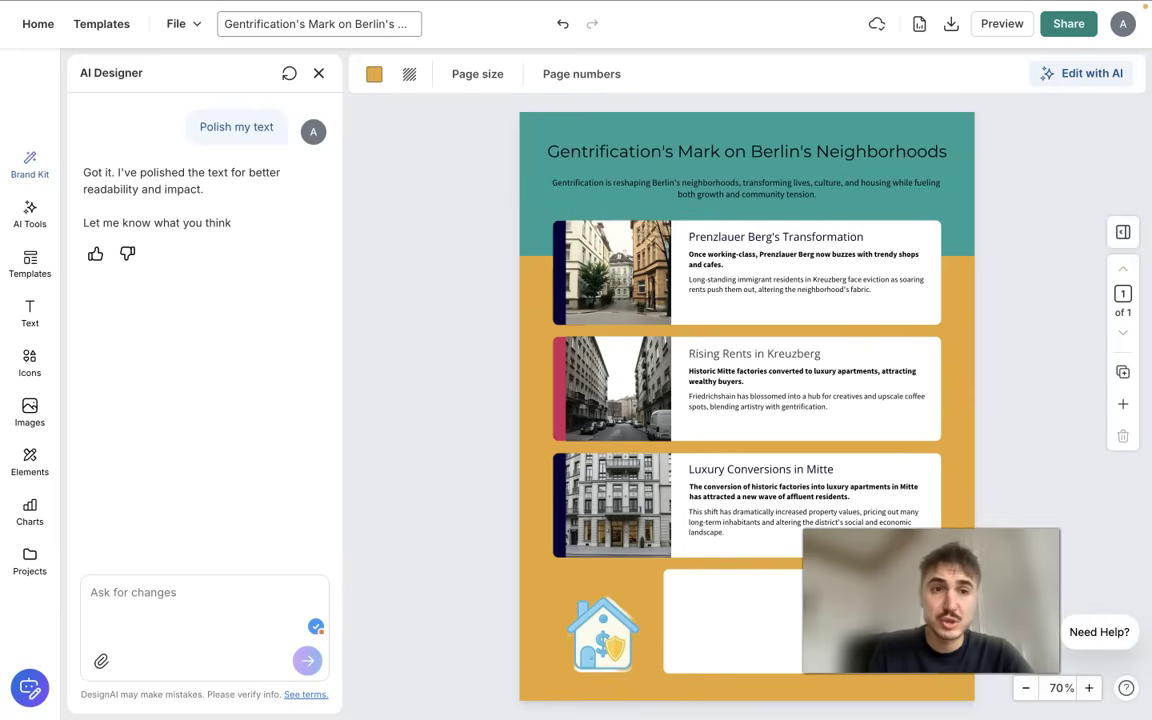
- Run the AI design feedback on the infographic to get tips for improving it
left_click(30, 165)
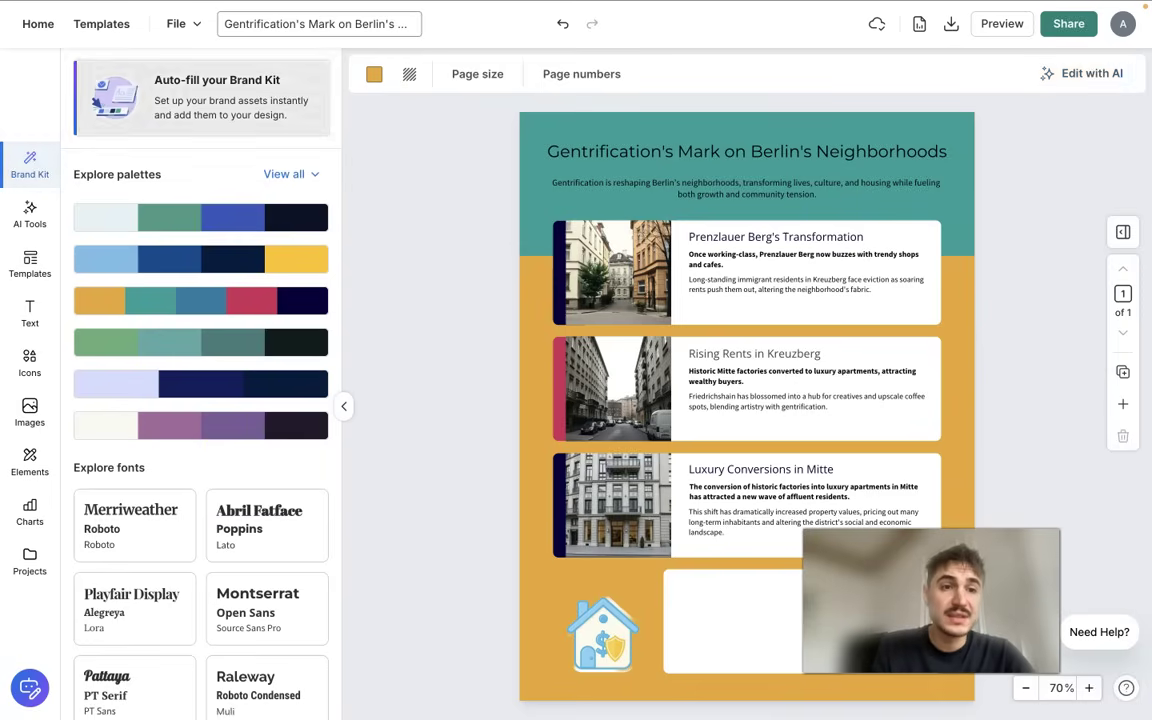
left_click(30, 214)
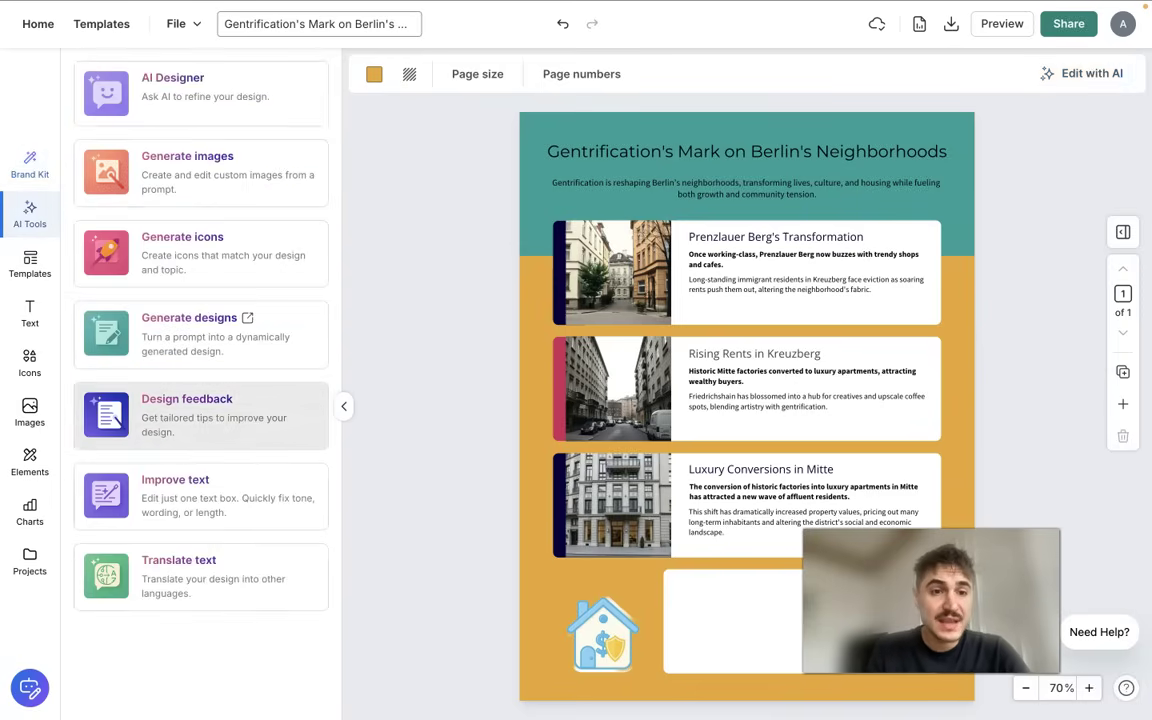
left_click(215, 415)
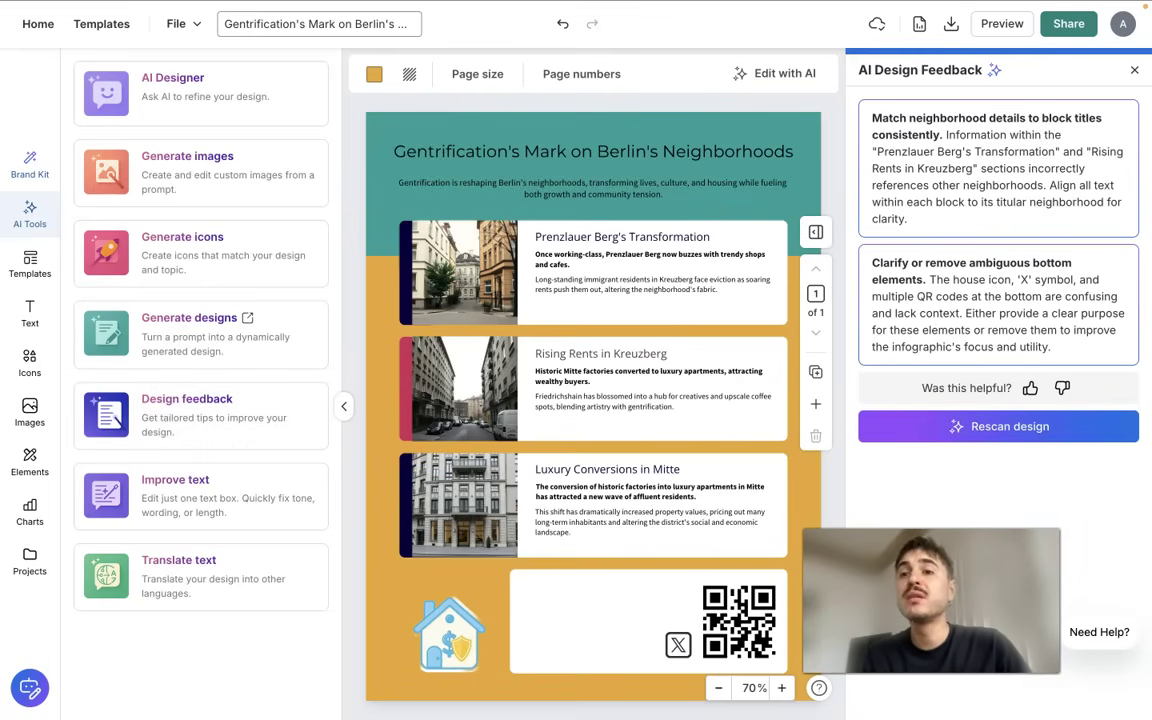
- Review the infographic's sharing, download format and embedding options, then close them without exporting
left_click(1068, 23)
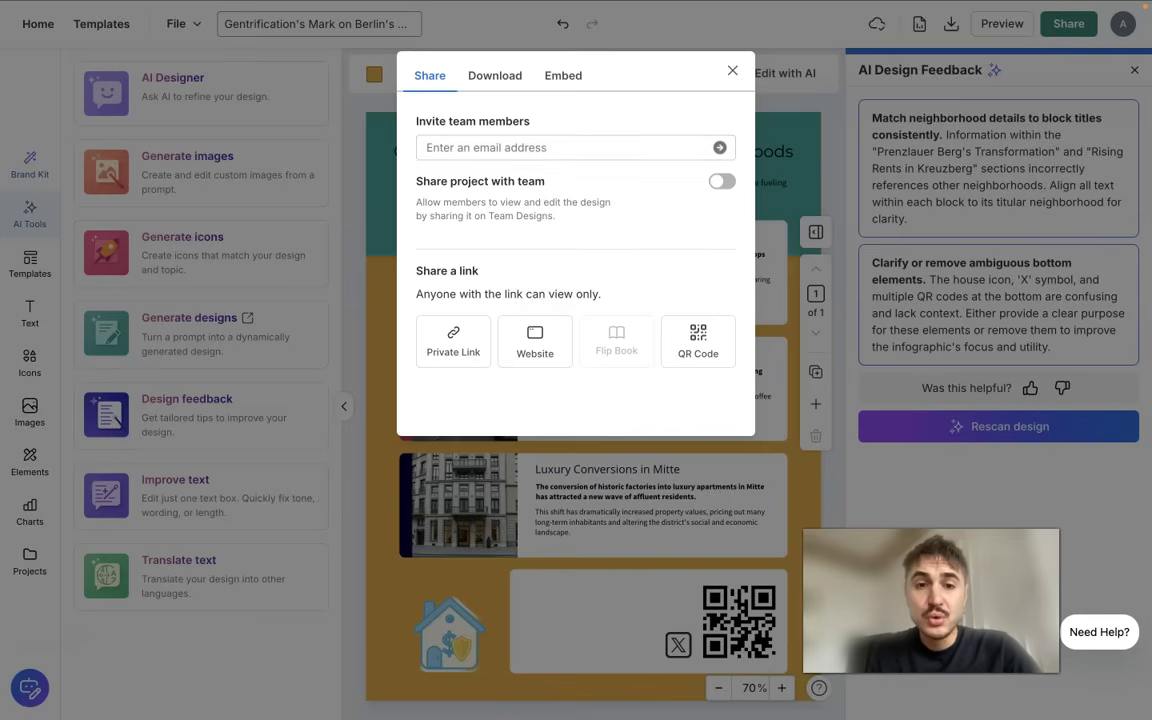
left_click(492, 76)
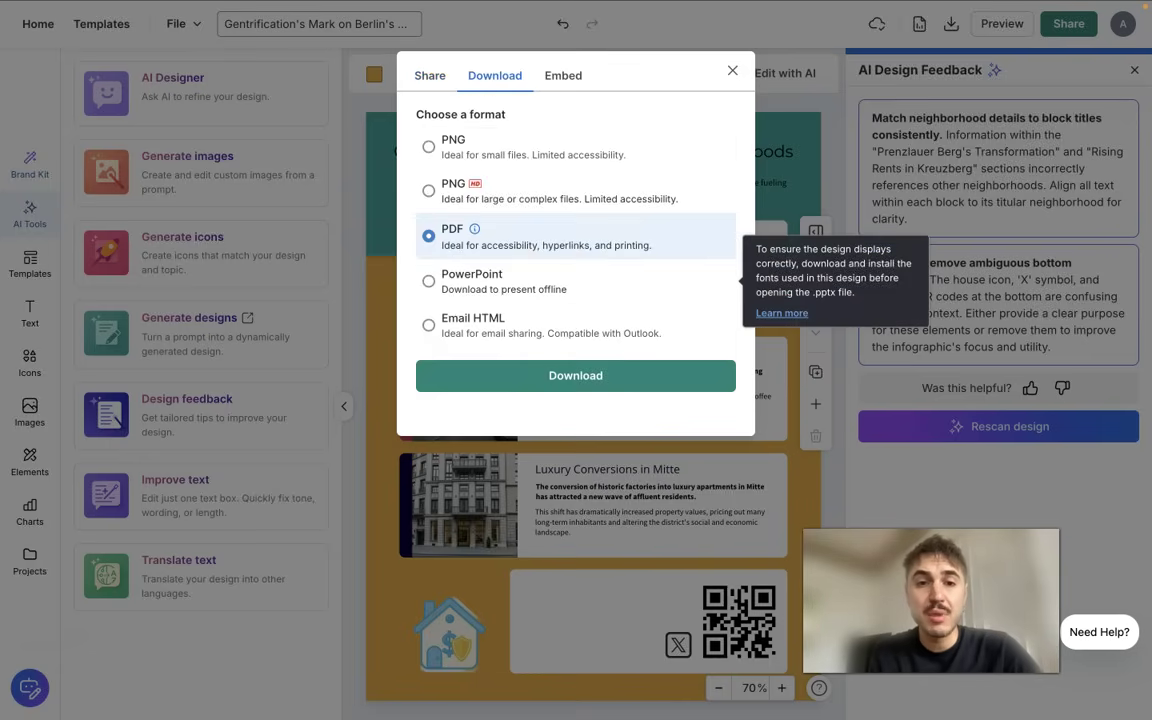
left_click(562, 75)
left_click(494, 75)
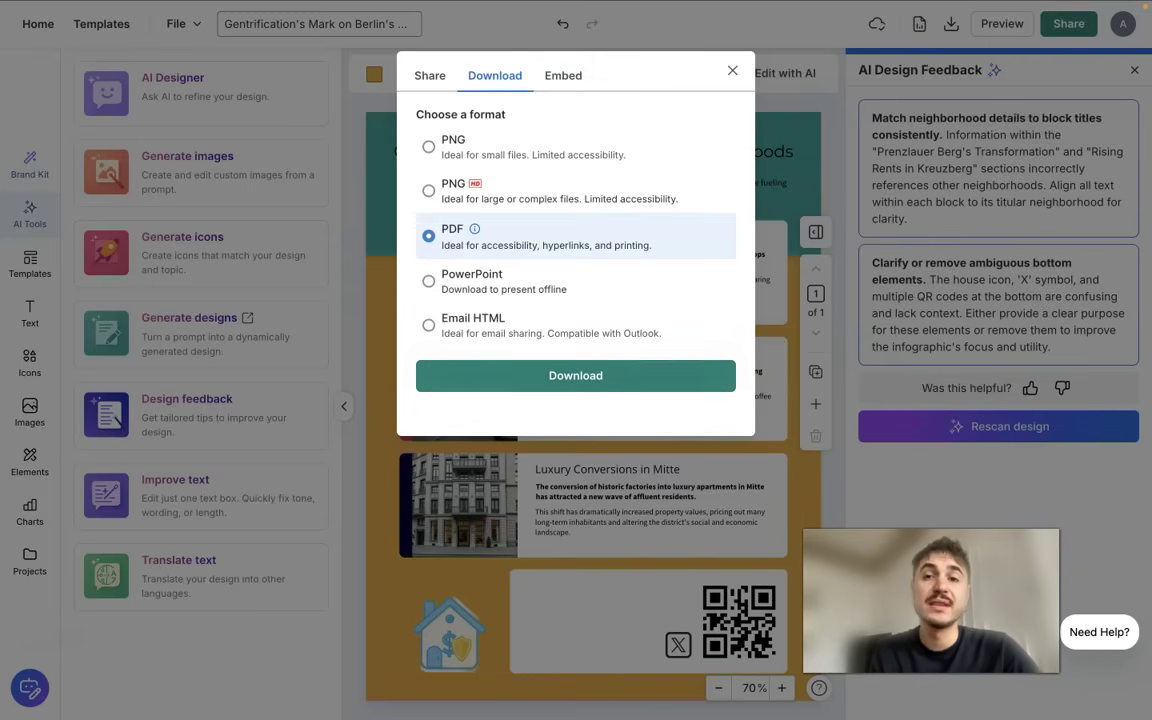
left_click(733, 73)
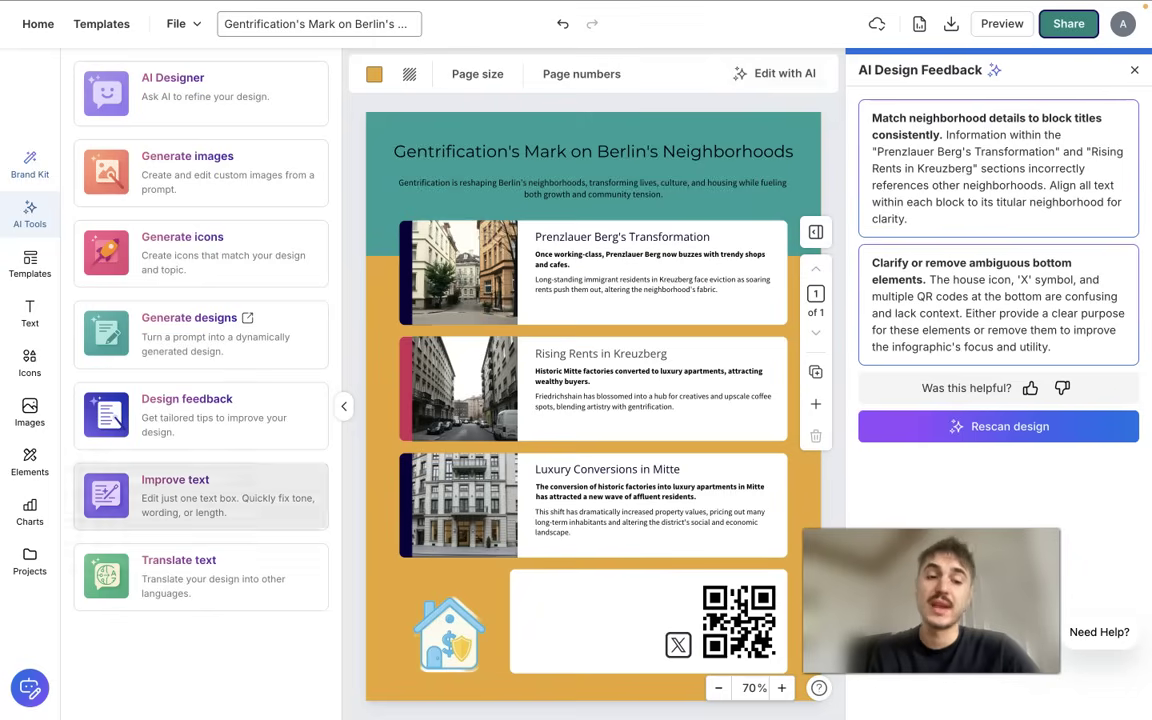